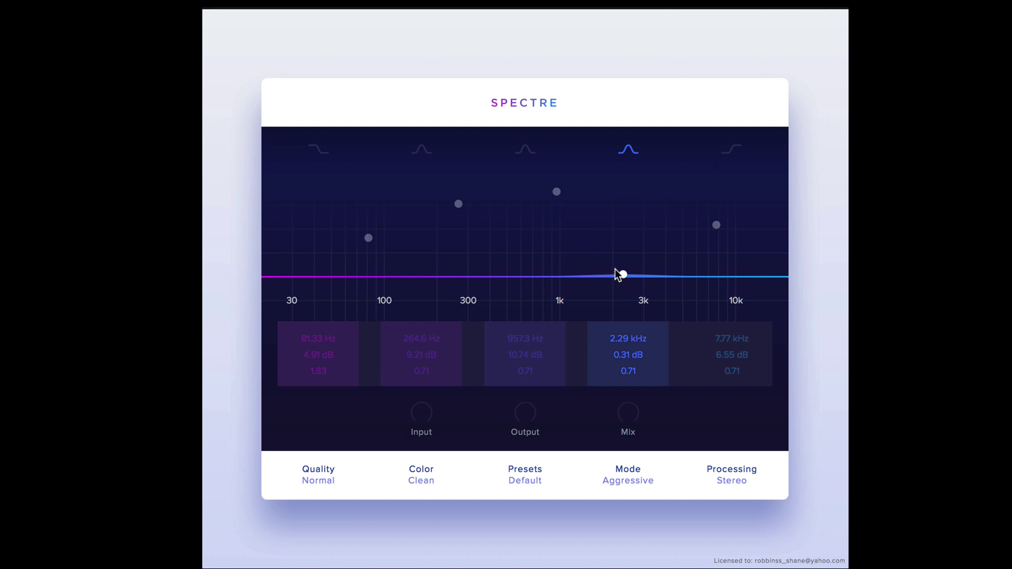
Step: Move the fourth band's node to about 2.36 kHz and 0 dB, and check the available Color options
left_click_drag(618, 274, 625, 275)
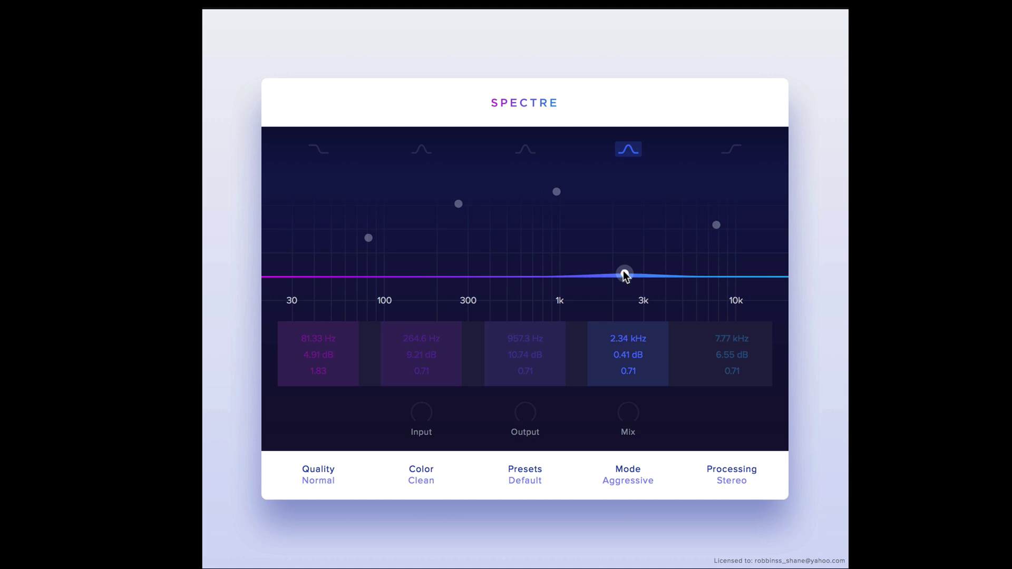
left_click_drag(625, 275, 626, 276)
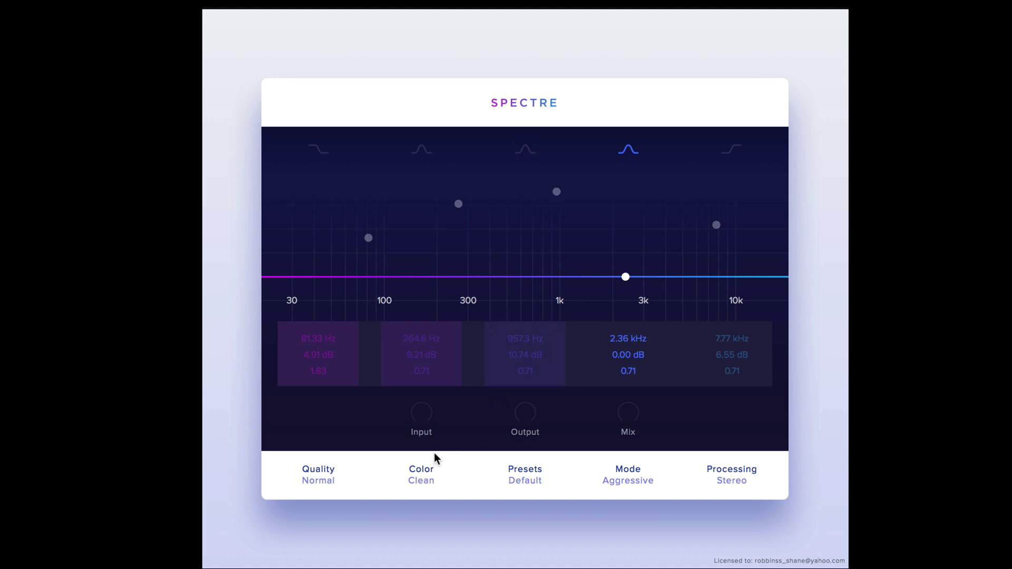
left_click(426, 481)
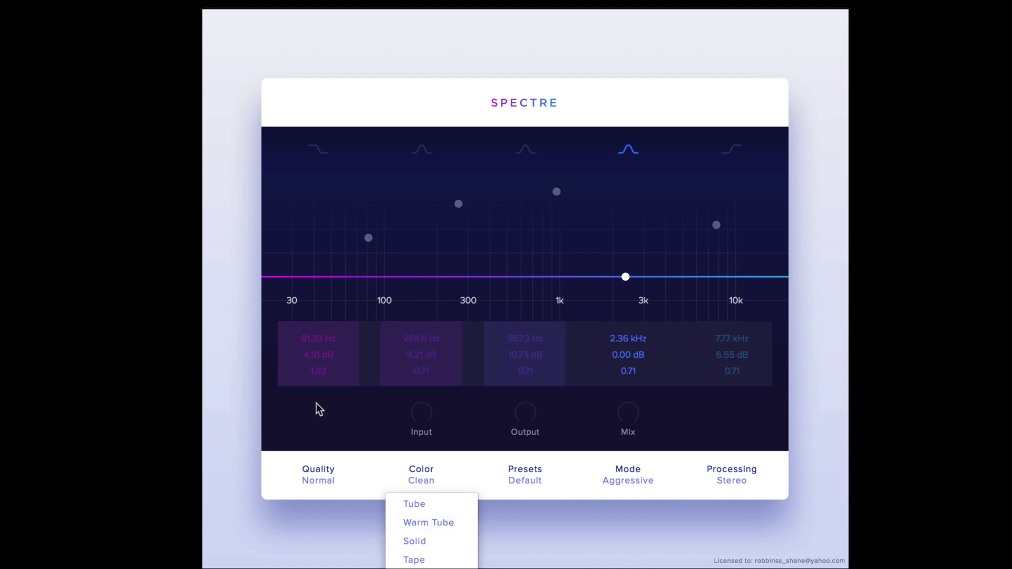
left_click(306, 431)
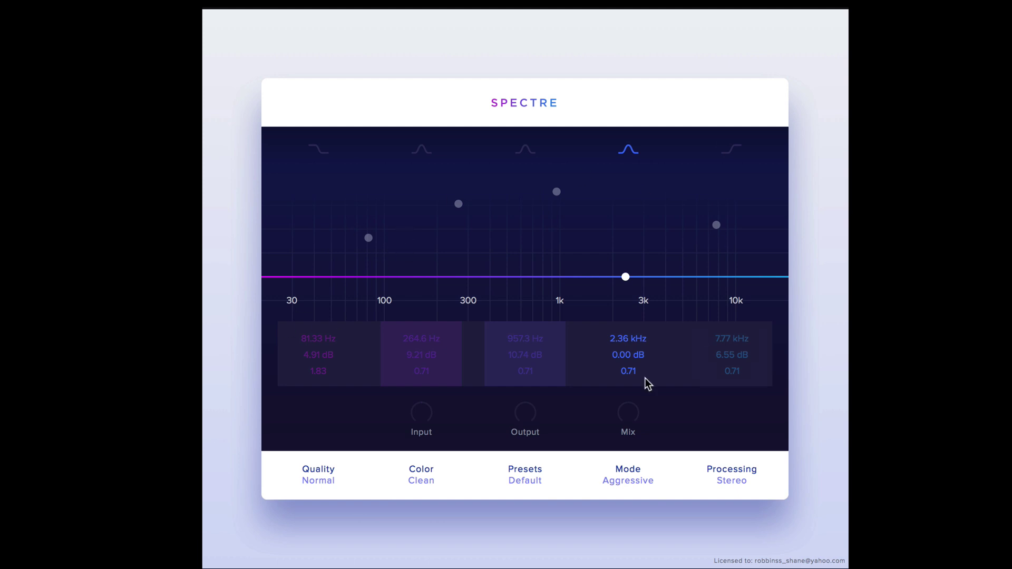
Step: Enable the low shelf, second, third and high shelf bands, leaving the fourth band on so all five are active
left_click(319, 149)
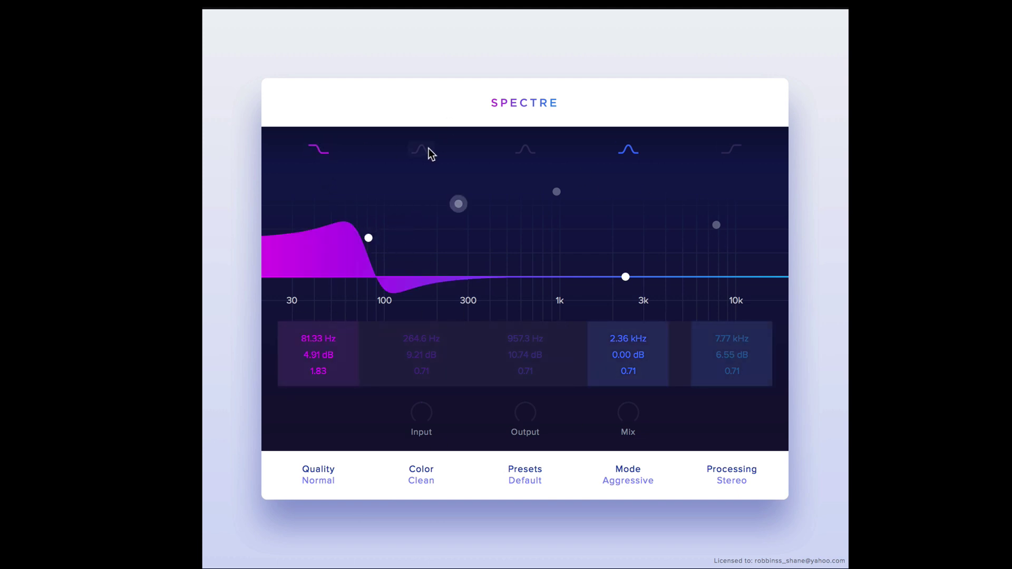
left_click(422, 150)
left_click(525, 151)
left_click(628, 150)
left_click(738, 151)
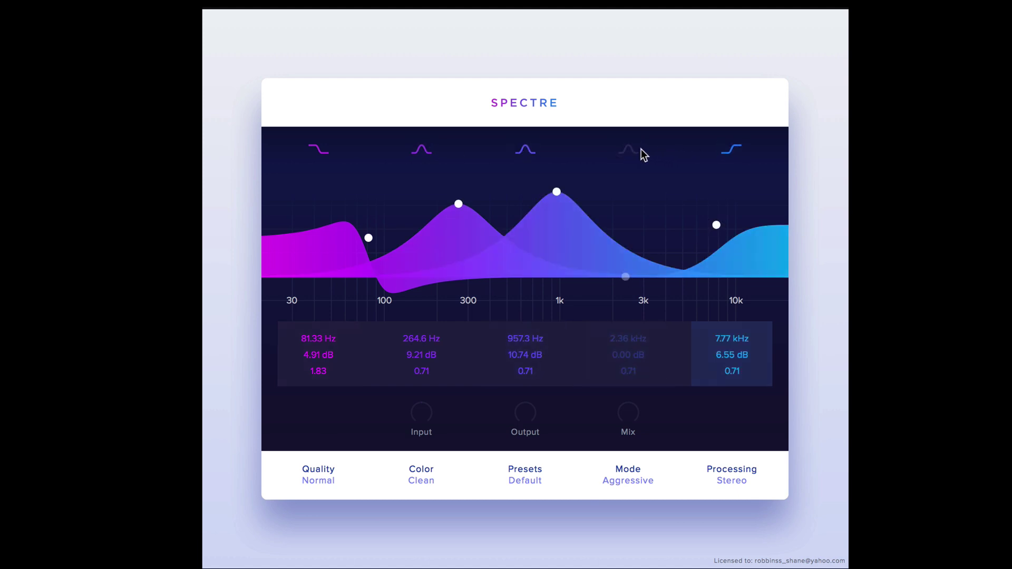
left_click(628, 151)
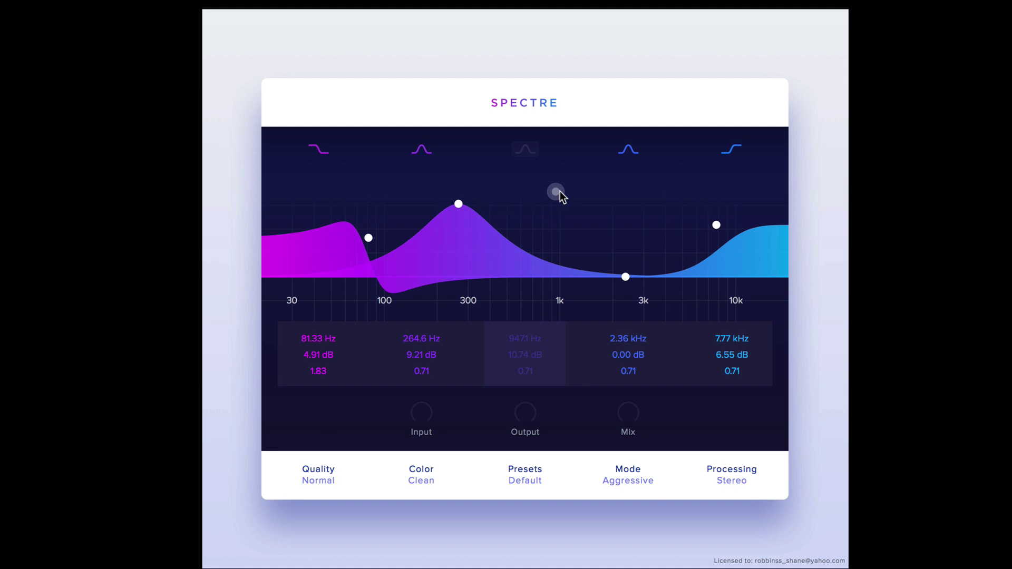
Step: Move the low shelf to about 83 Hz/4.4 dB, second band 219 Hz/4.7 dB, third band 1.32 kHz/4.3 dB and high shelf 7.69 kHz/4.2 dB
left_click_drag(560, 191, 555, 238)
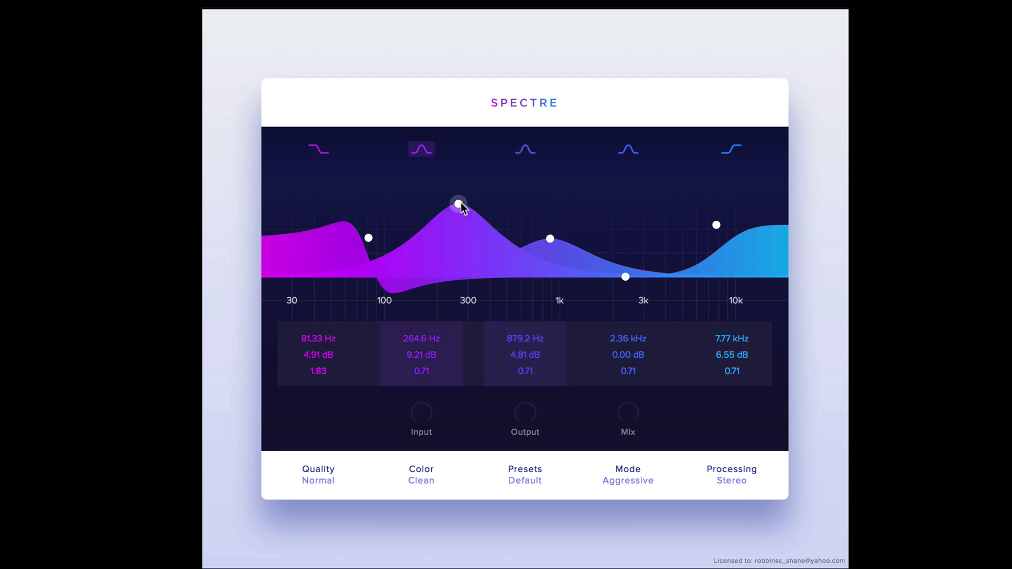
left_click_drag(461, 202, 447, 240)
left_click_drag(364, 235, 370, 242)
left_click_drag(561, 238, 586, 241)
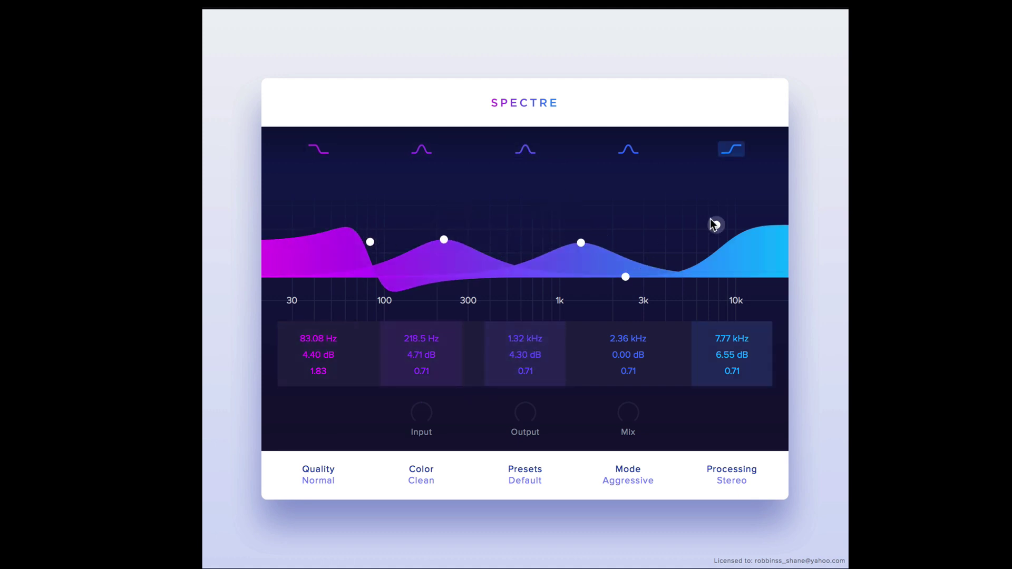
left_click_drag(714, 224, 715, 242)
Step: Adjust the second band's values to about 241 Hz, 1.96 dB gain and a Q of 0.49
left_click_drag(444, 241, 444, 203)
left_click(333, 364)
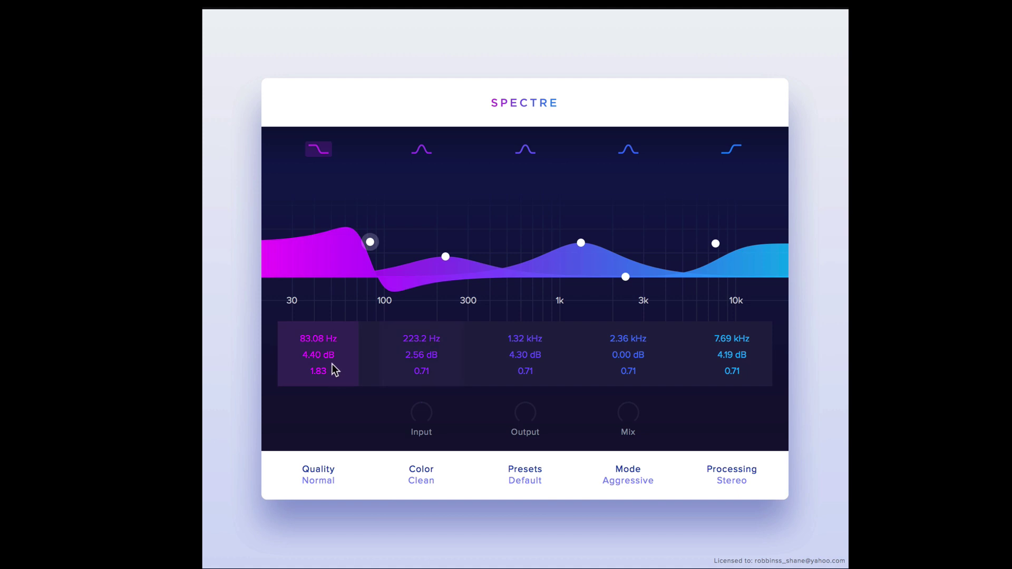
left_click(436, 357)
scroll(436, 334, "up", 3)
scroll(430, 344, "down", 3)
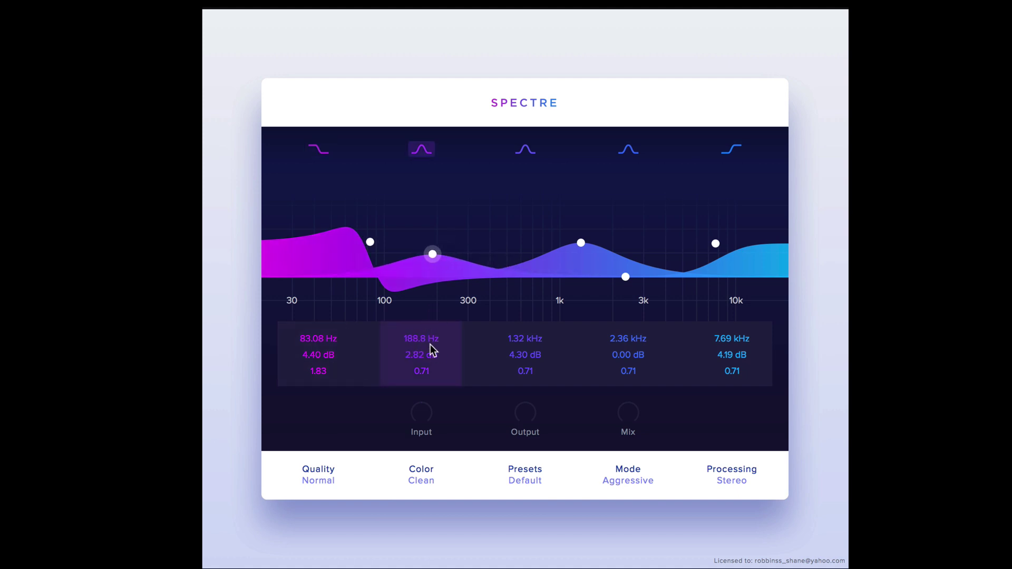
scroll(429, 380, "down", 3)
scroll(428, 355, "down", 2)
scroll(428, 332, "up", 2)
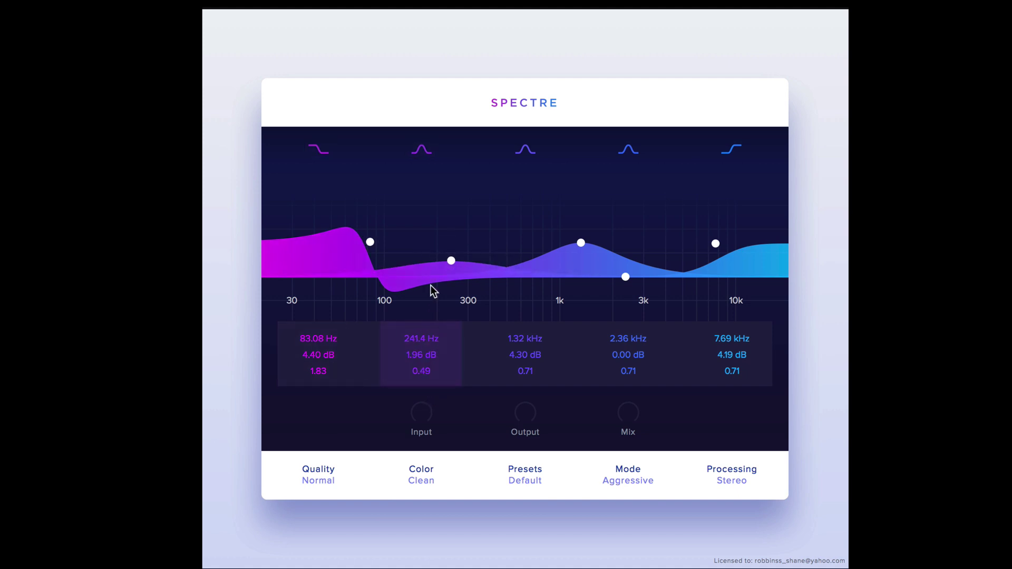
Step: Move the second band to about 212 Hz/8.4 dB, third band to 1.39 kHz/9 dB and high shelf to 3.89 kHz/4.5 dB
left_click_drag(450, 258, 442, 211)
left_click_drag(574, 246, 578, 207)
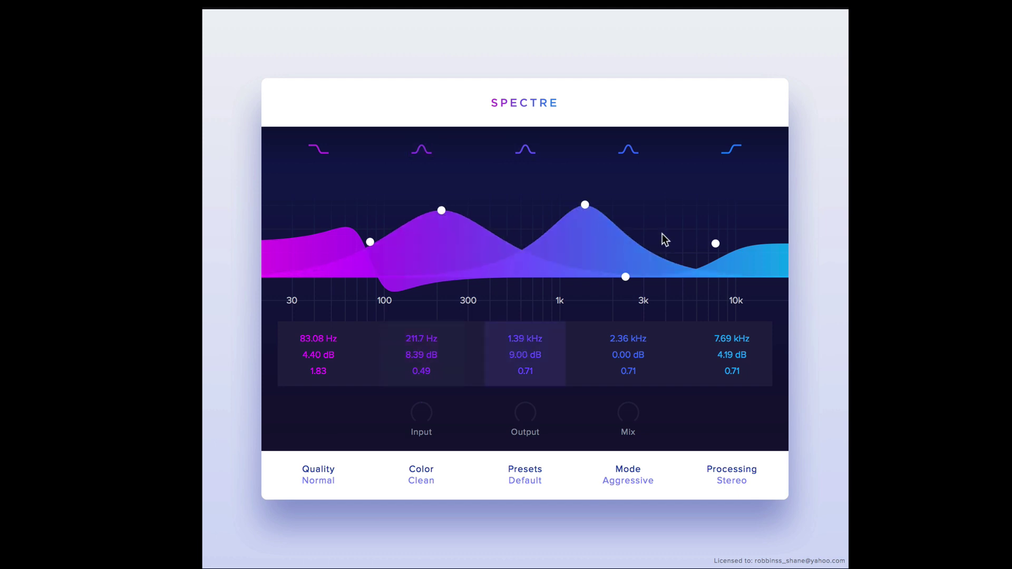
left_click_drag(715, 242, 582, 216)
left_click_drag(360, 203, 665, 241)
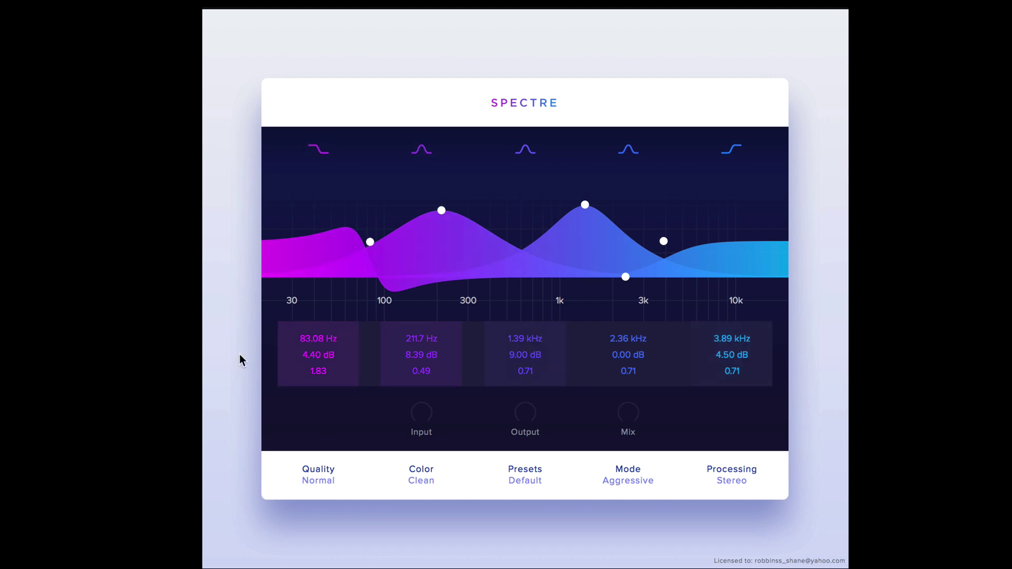
Step: Try a Q of about 7.25 on the low shelf band, and settle it at about 2.65
left_click_drag(301, 369, 342, 224)
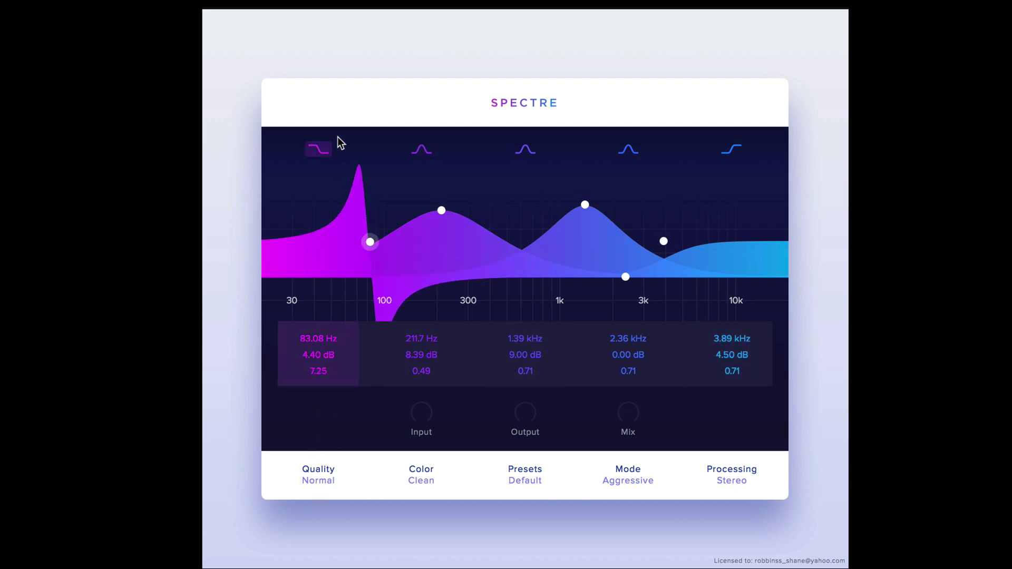
left_click_drag(318, 371, 286, 441)
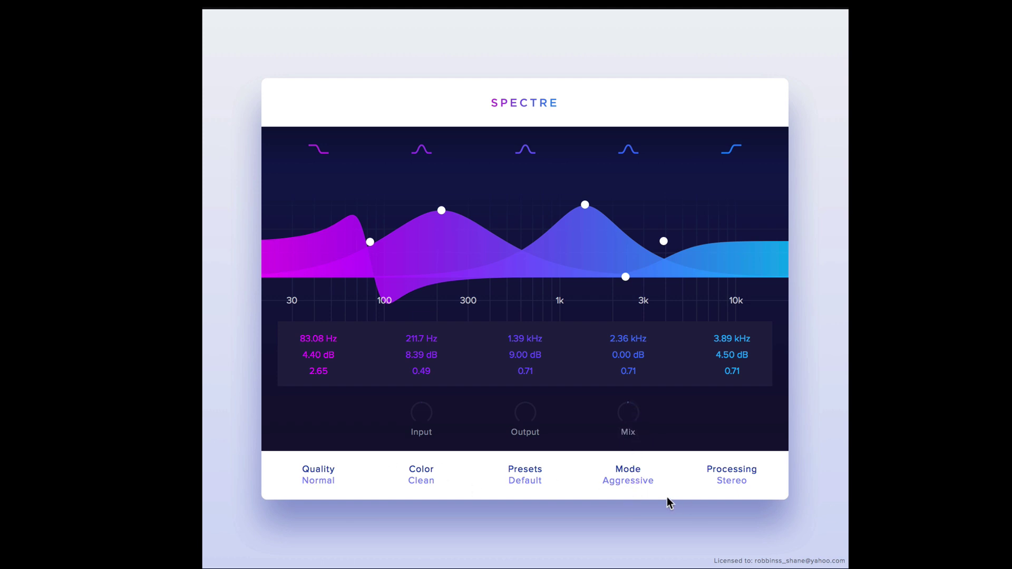
Step: Review the Quality options, the Color options and the preset categories, including the Drums presets
left_click(324, 481)
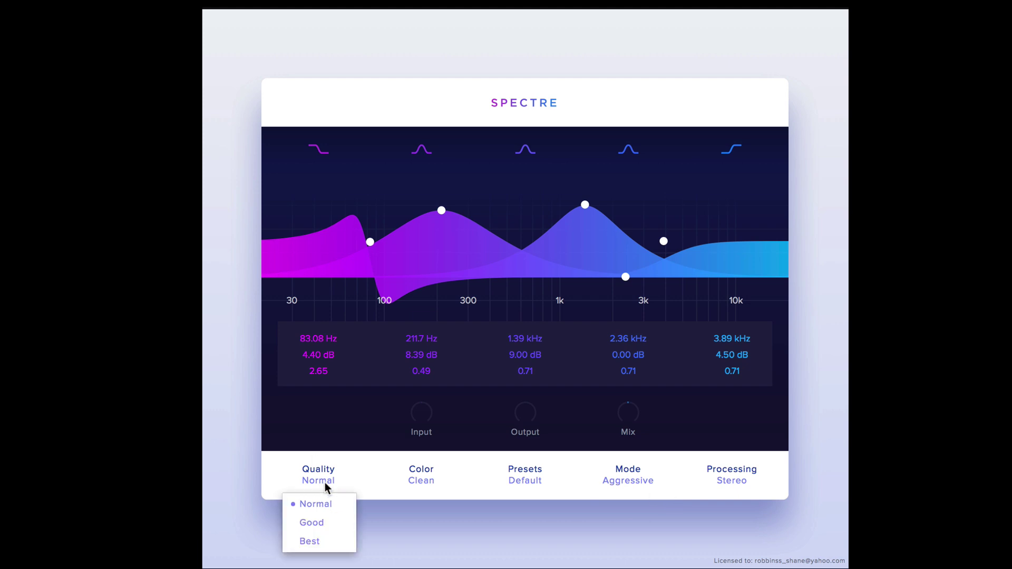
left_click(420, 479)
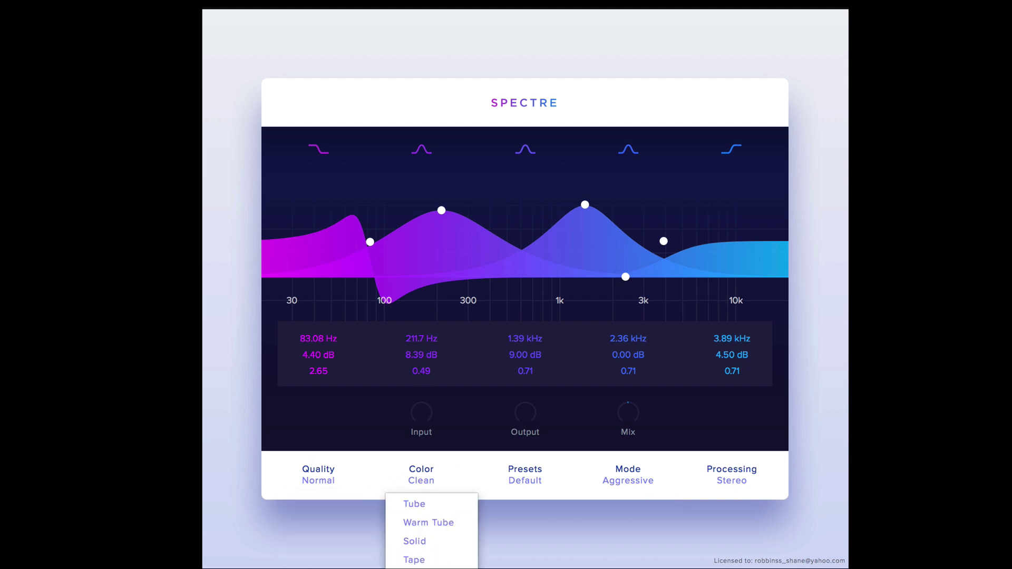
left_click(529, 475)
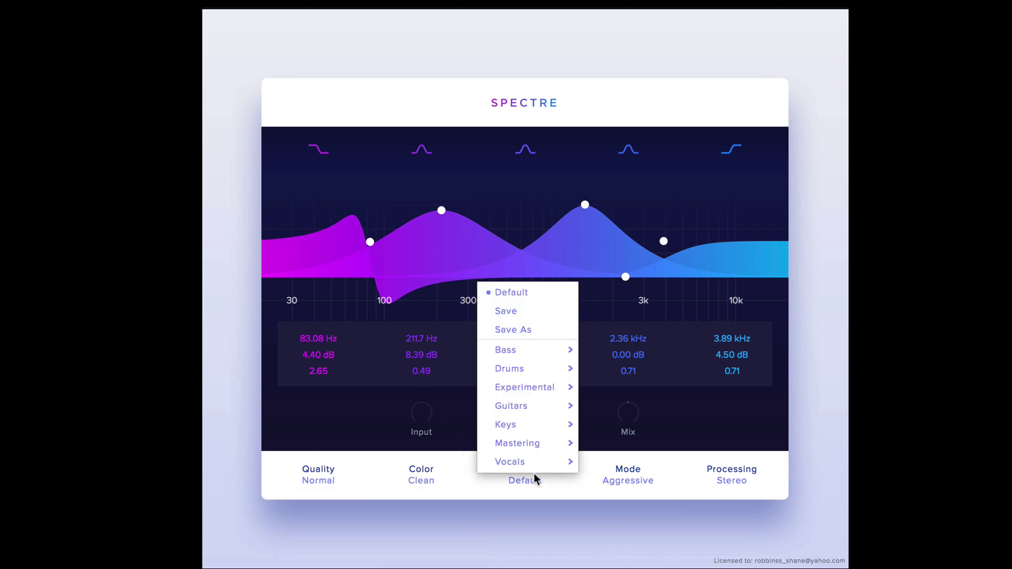
mouse_move(529, 375)
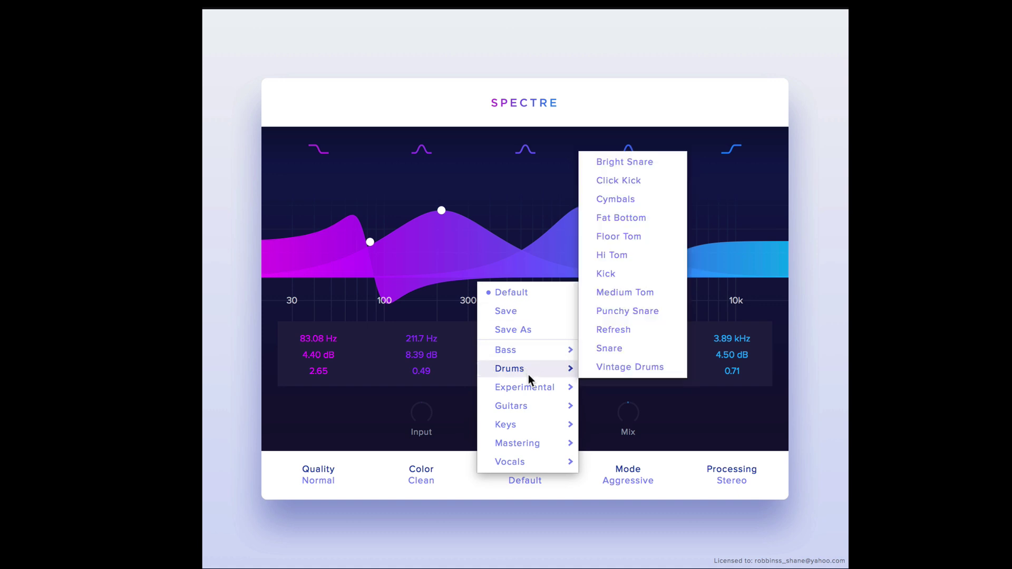
Step: Try the Subtle and Medium saturation modes, ending with the mode set to Subtle
left_click(629, 477)
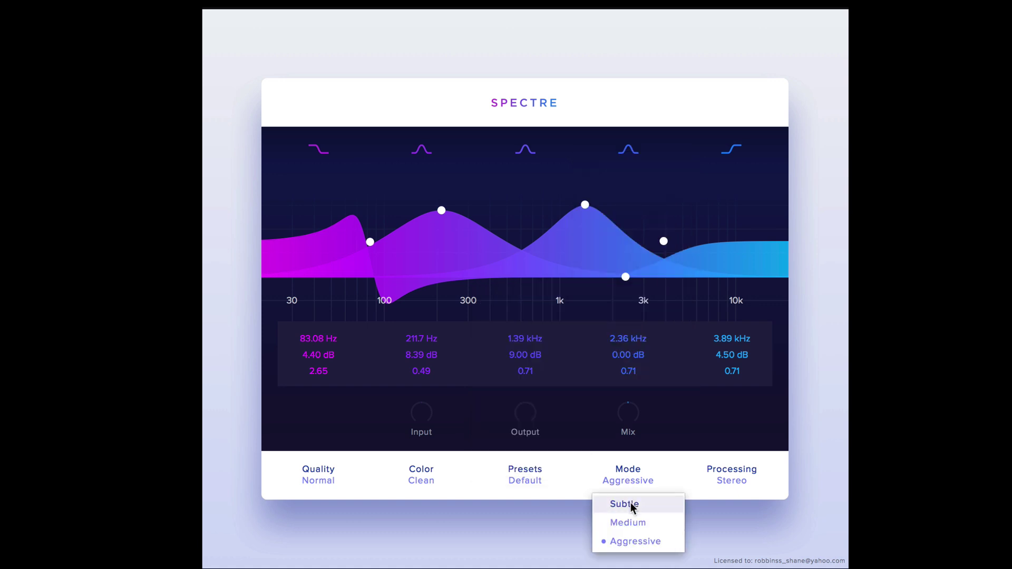
left_click(631, 502)
left_click(625, 477)
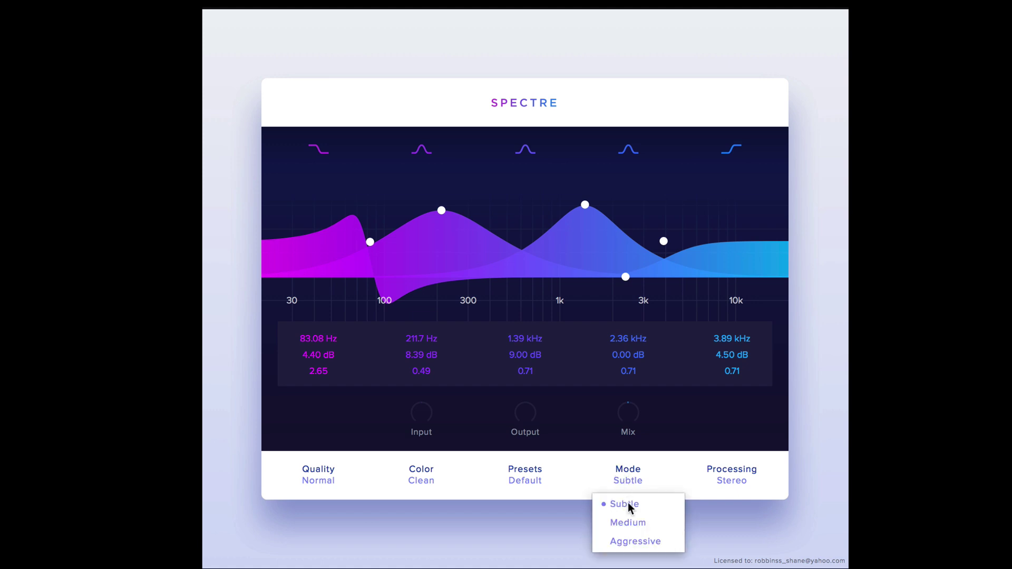
left_click(630, 522)
left_click(631, 484)
left_click(631, 484)
left_click(632, 502)
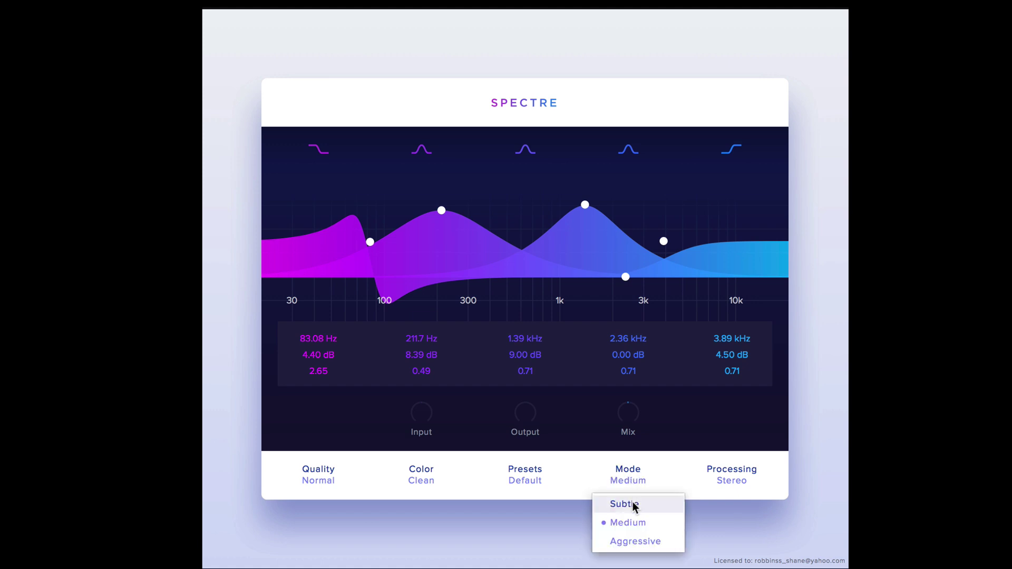
left_click(637, 509)
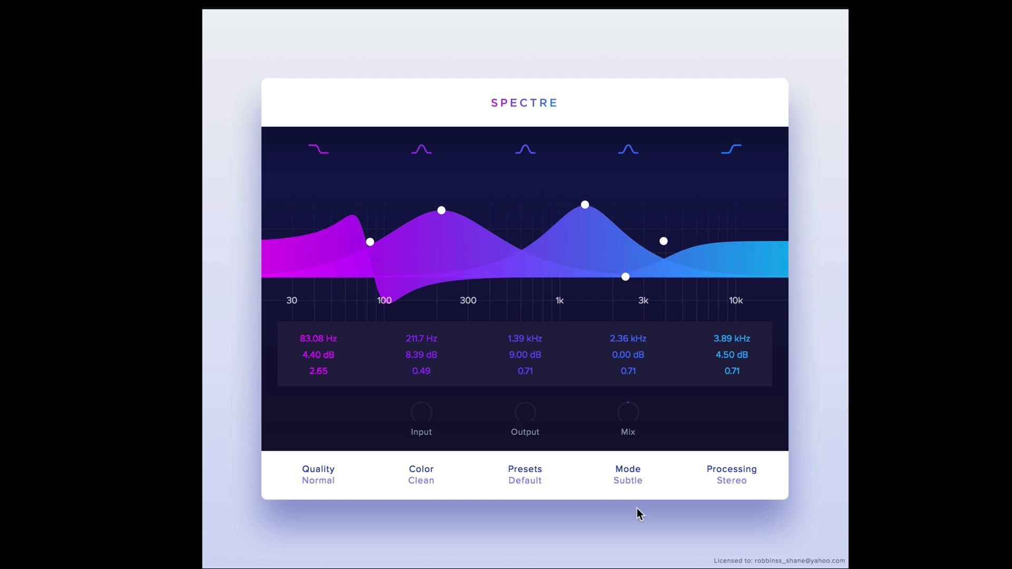
Step: Switch the mode to Medium, and set it back to Aggressive
left_click(616, 478)
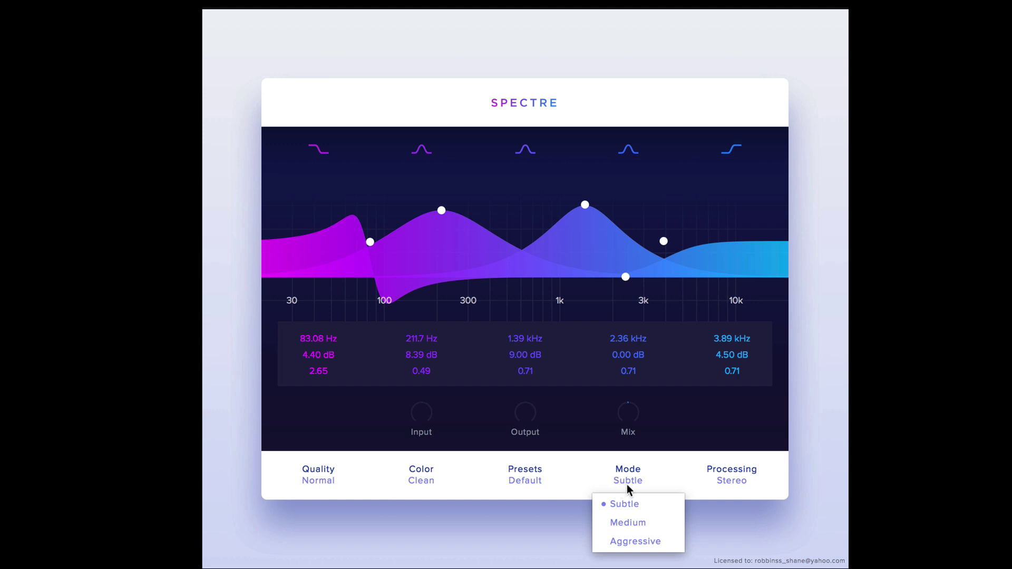
left_click(627, 521)
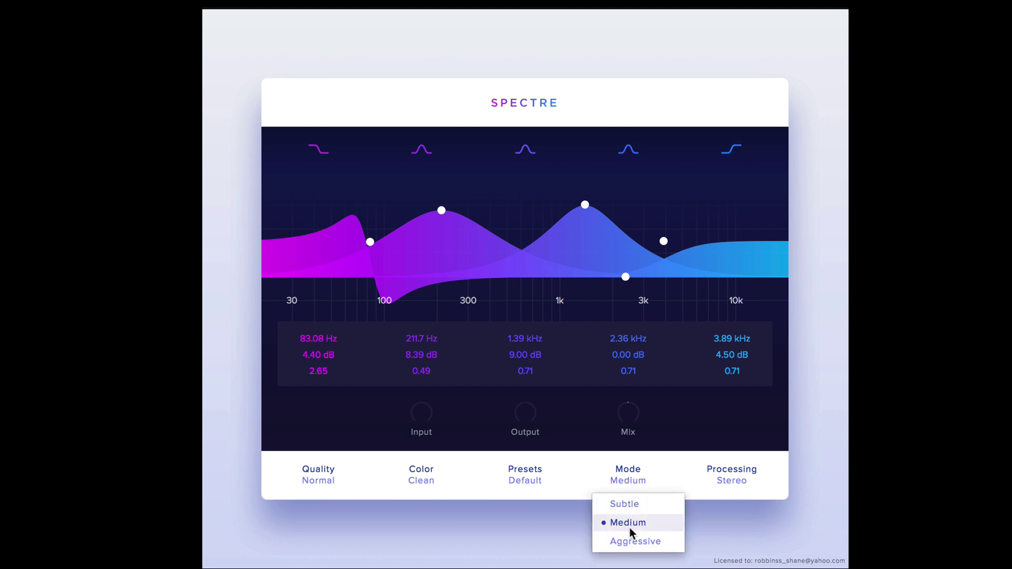
left_click(630, 527)
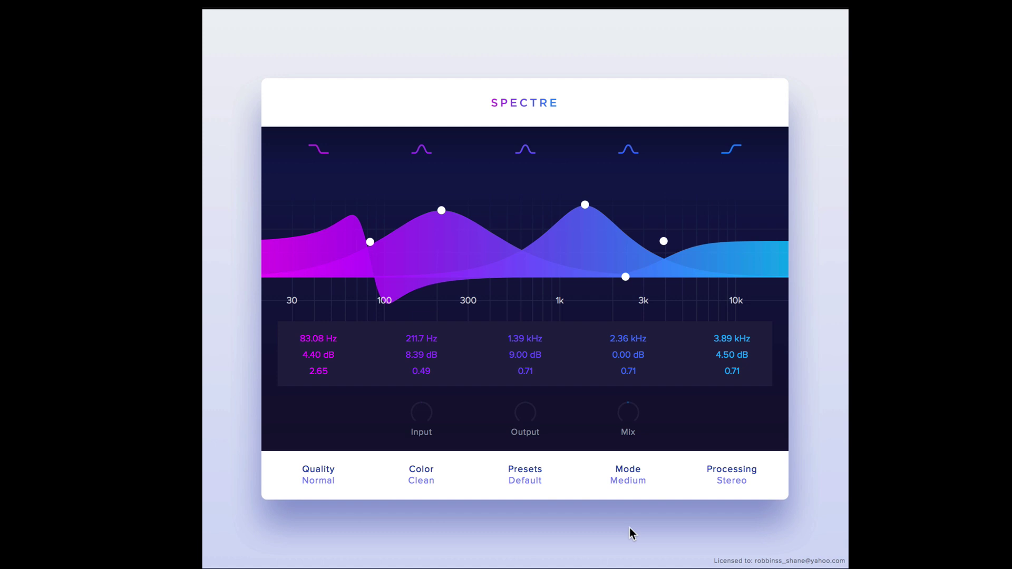
left_click(630, 479)
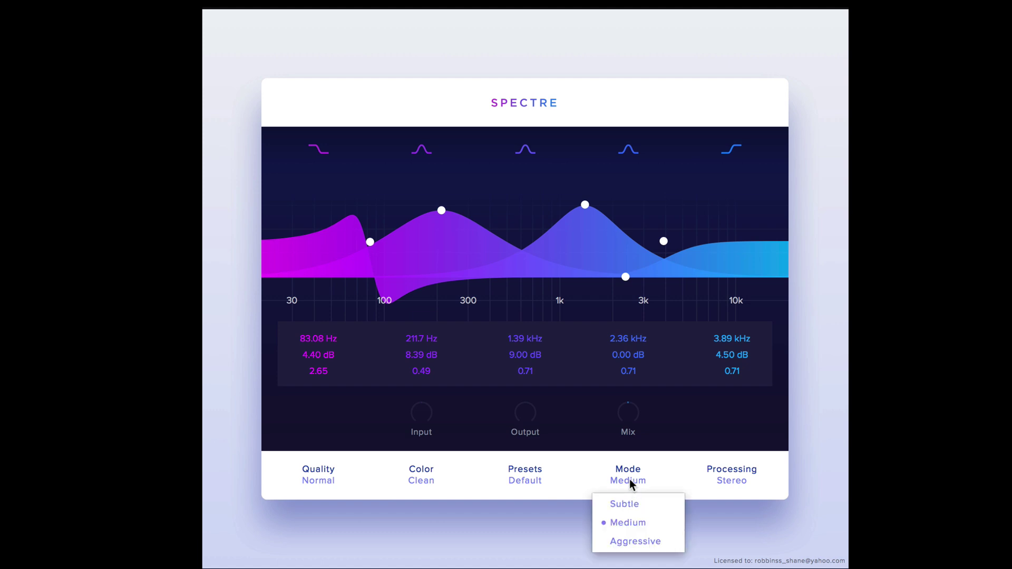
left_click(639, 538)
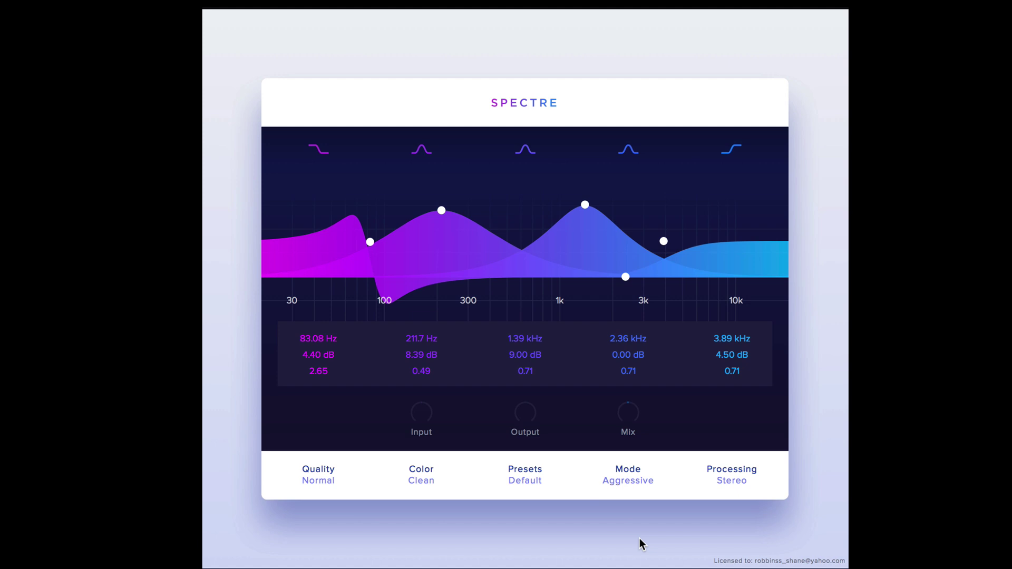
Step: Examine the Mode options and the stereo, left, right and mid choices for Processing
left_click(629, 477)
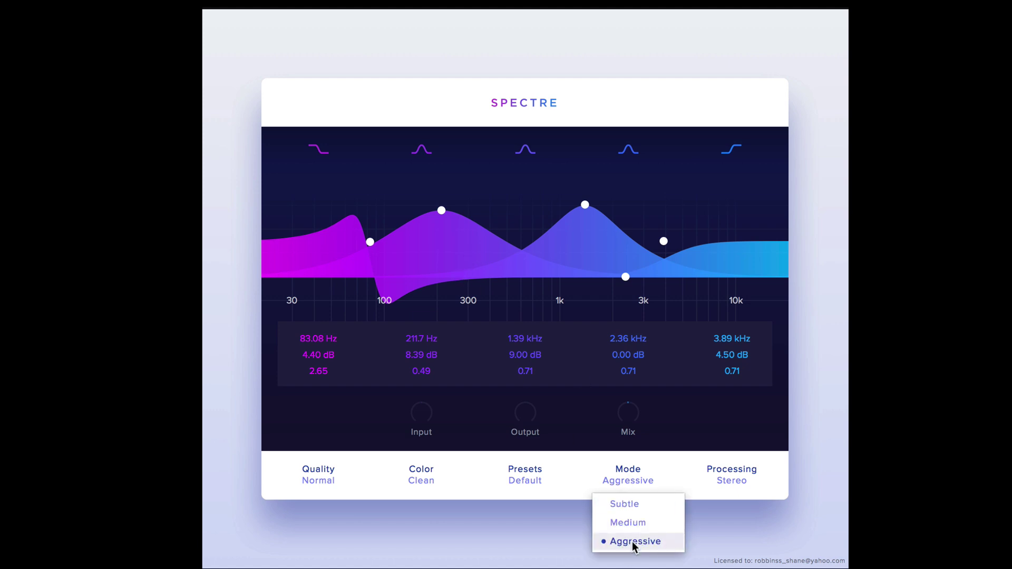
left_click(735, 488)
left_click(622, 485)
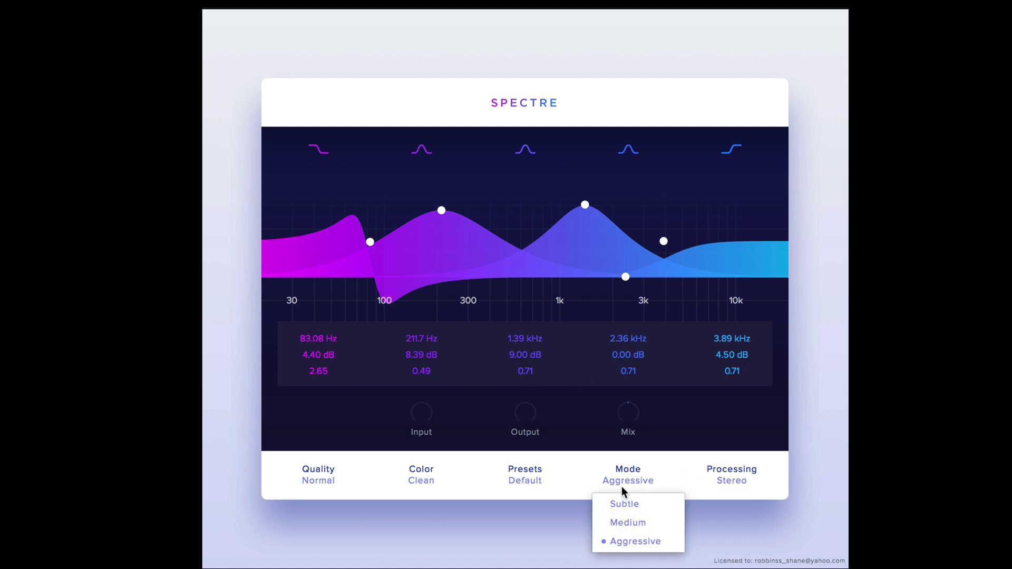
left_click(734, 480)
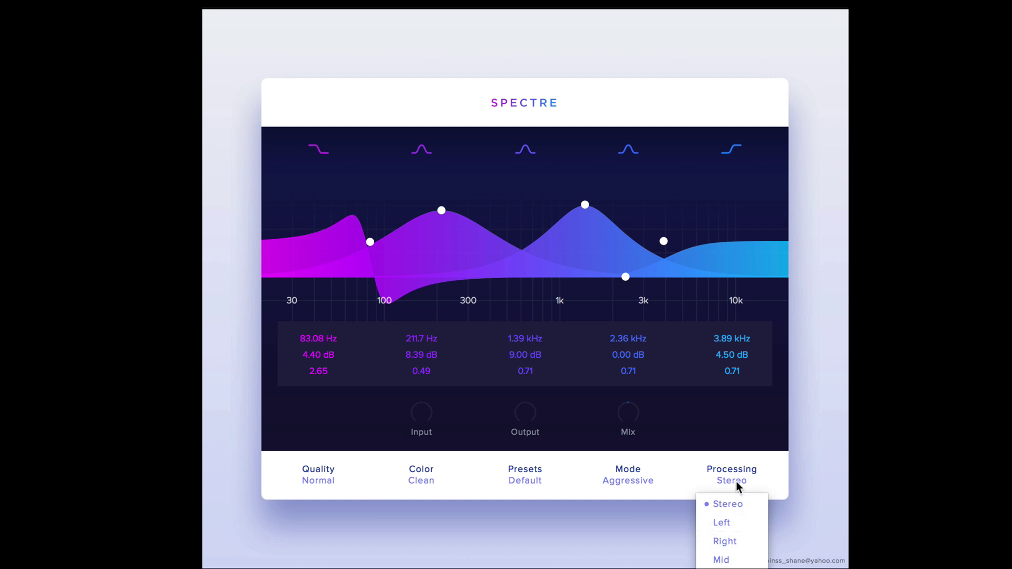
left_click(718, 479)
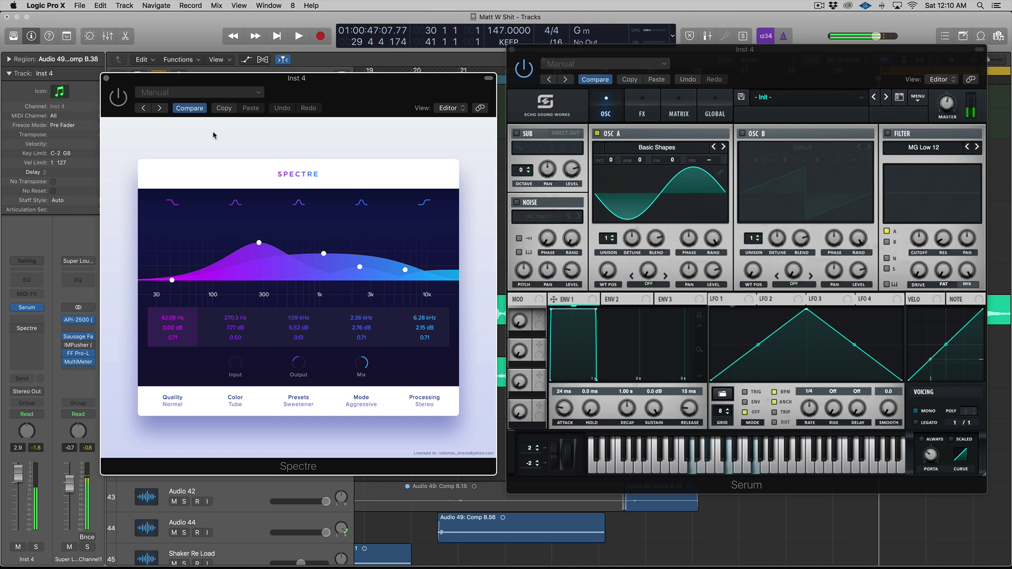
Step: In Logic Pro X, review the Color options of Spectre on the Inst 4 track and choose Tube
left_click(234, 404)
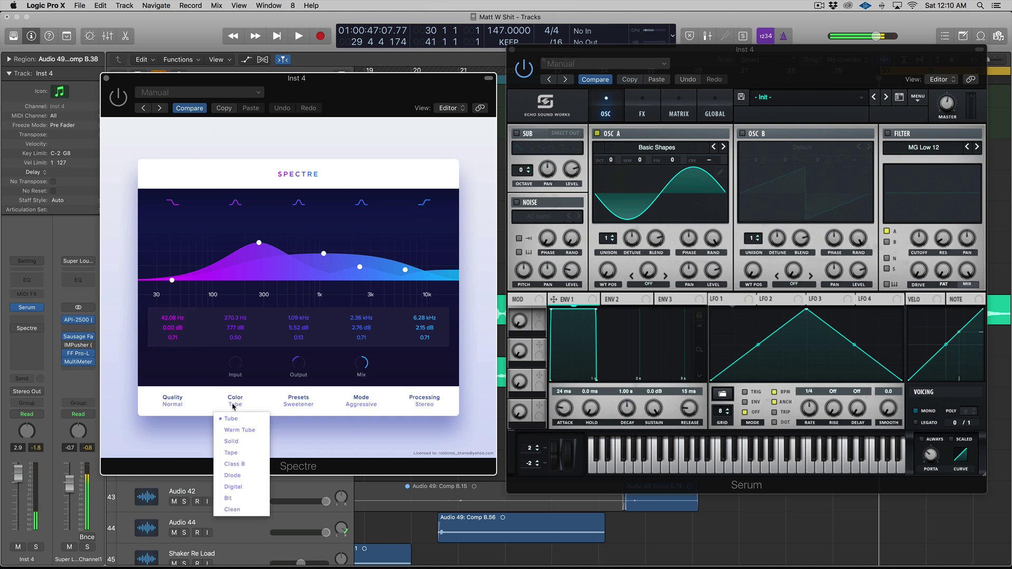
left_click(255, 420)
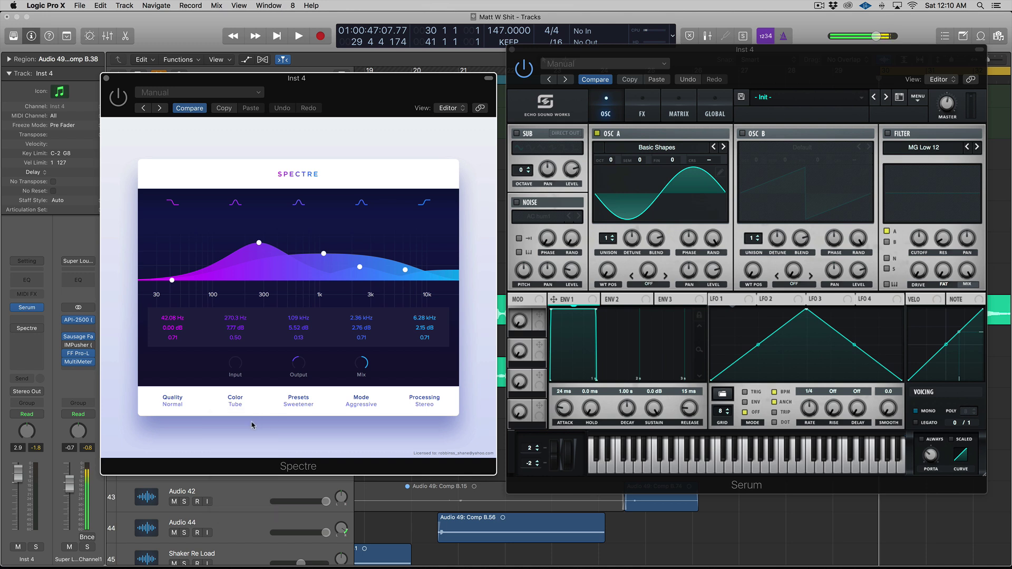
Step: Move Spectre's third band to about 1.15 kHz and 6.24 dB, and set its bandwidth value to about 0.10
left_click_drag(260, 251, 327, 250)
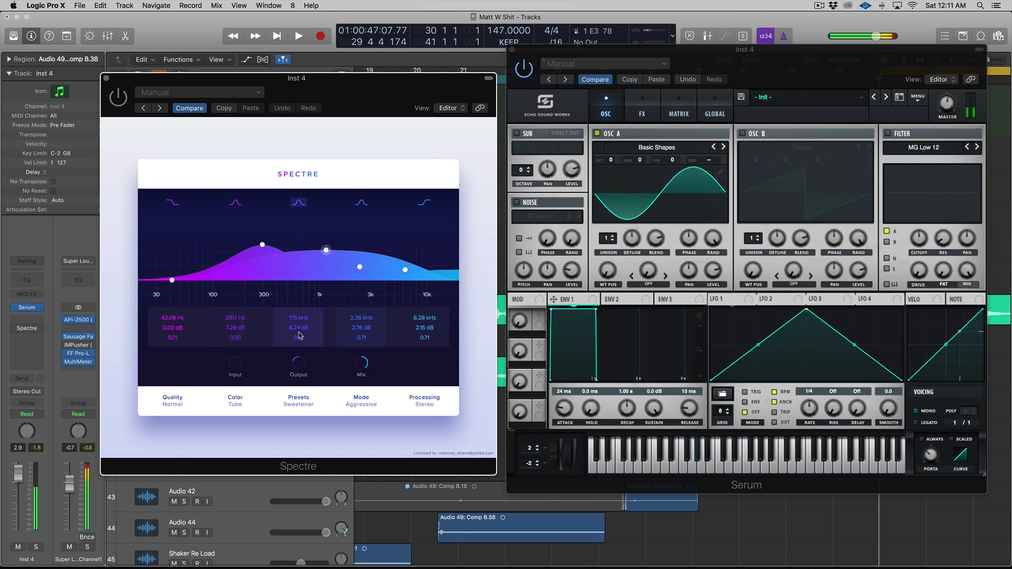
left_click_drag(299, 335, 301, 361)
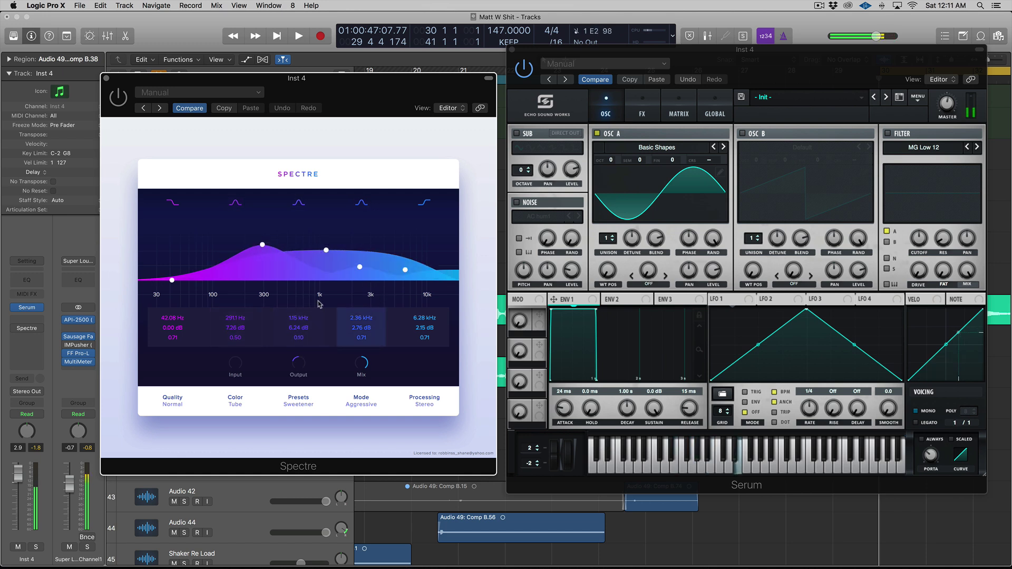
Step: Compare Spectre's Subtle and Medium modes with the Tube color, ending with the mode back on Aggressive
left_click(362, 404)
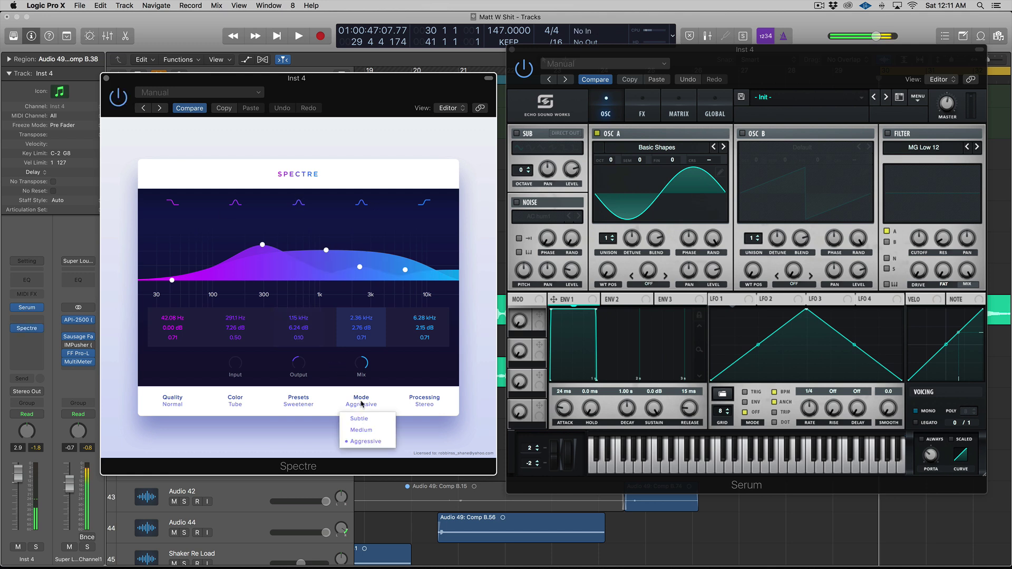
left_click(368, 421)
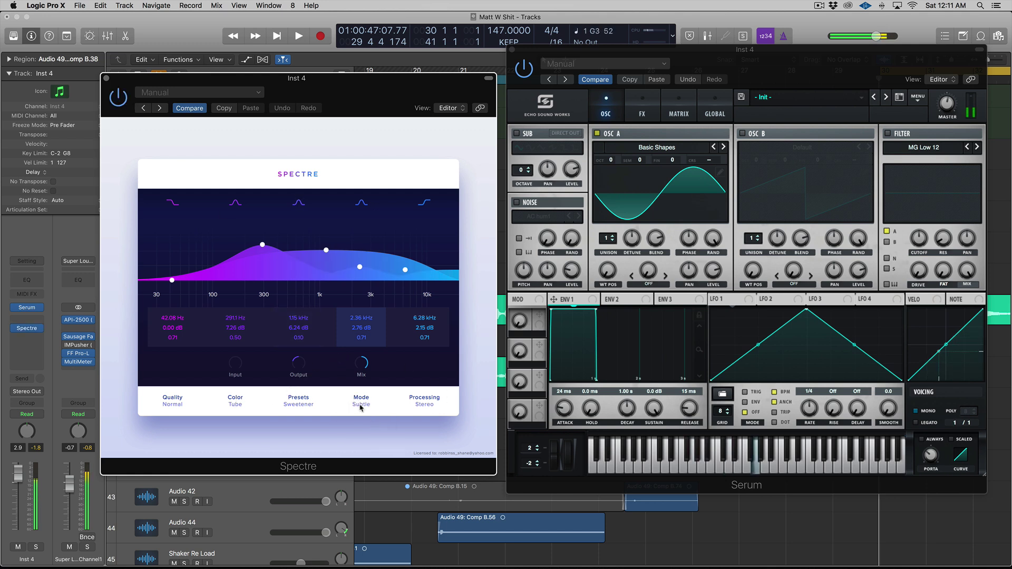
left_click(356, 407)
left_click(372, 431)
left_click(363, 407)
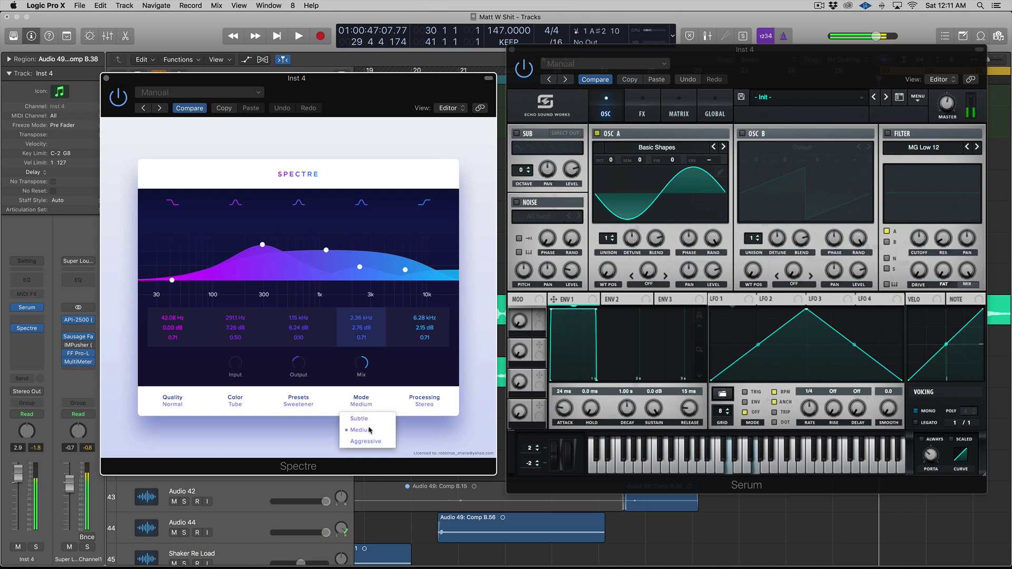
left_click(371, 443)
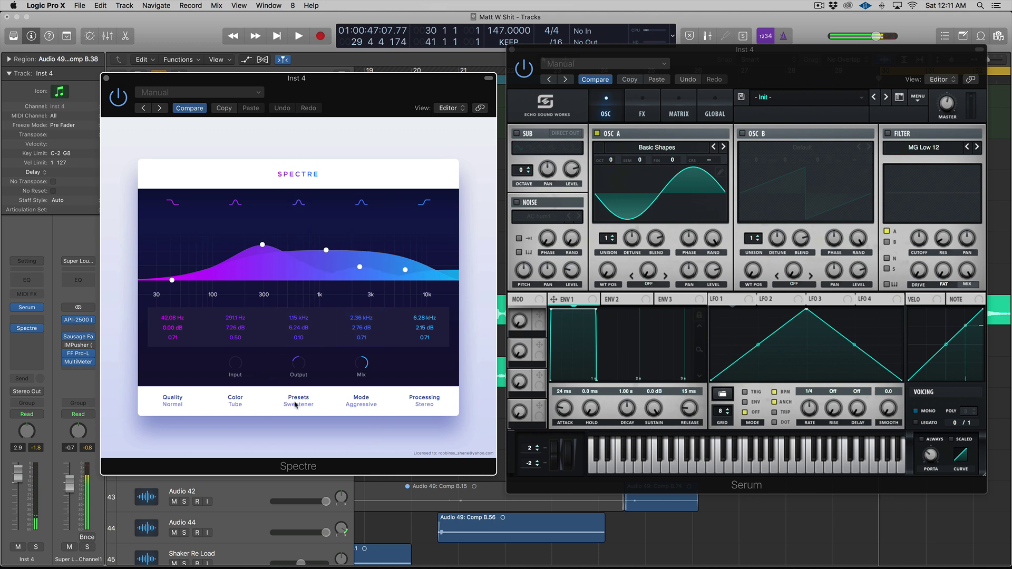
Step: Compare the Warm Tube and Tube colors in Spectre, and set the color to Solid
left_click(236, 404)
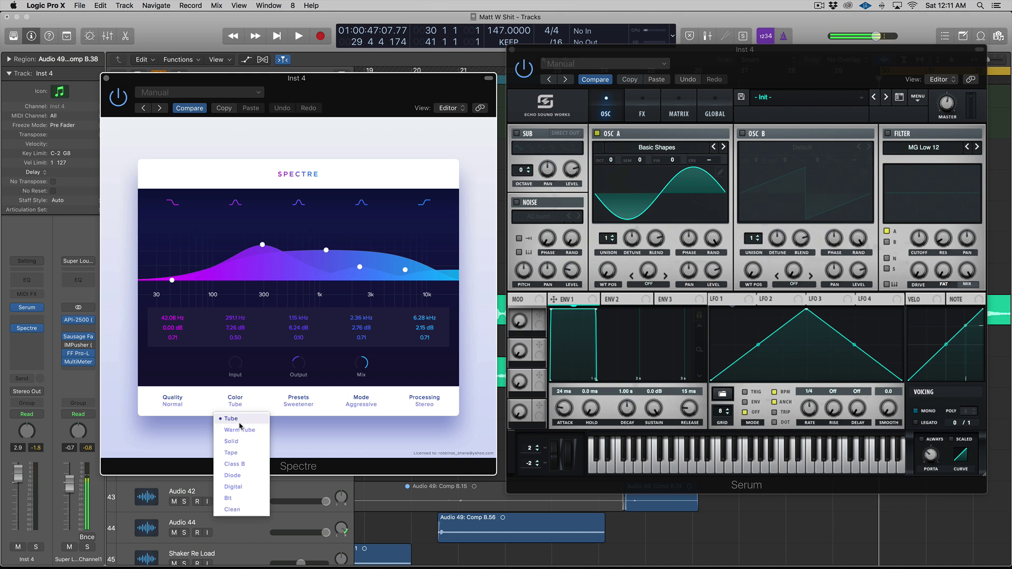
left_click(241, 430)
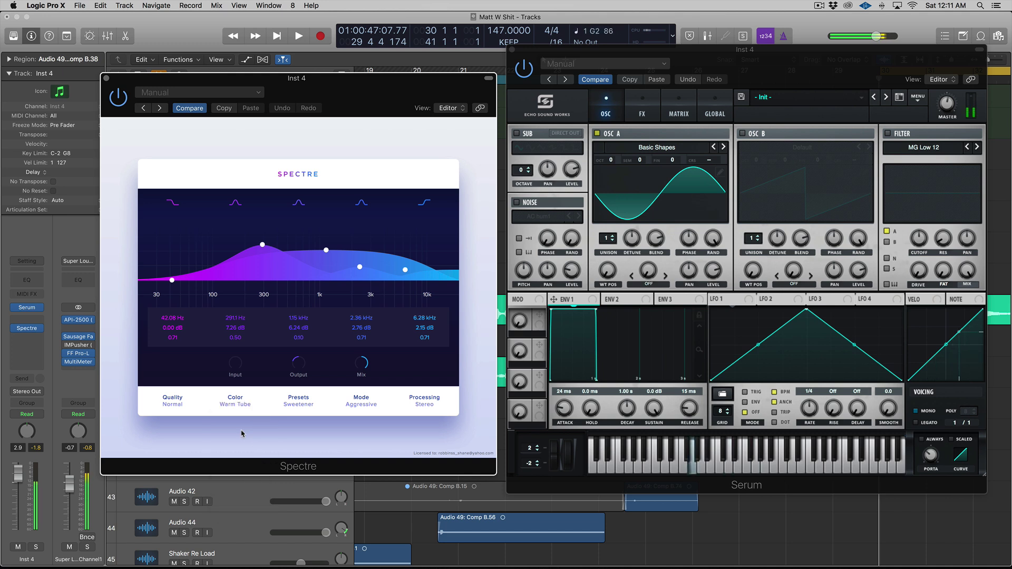
left_click(238, 405)
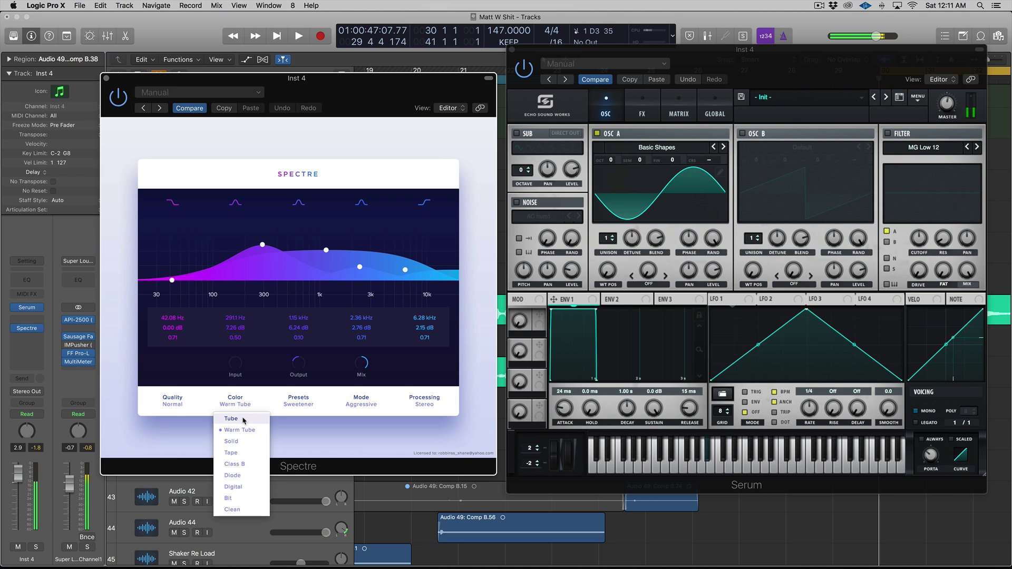
left_click(243, 419)
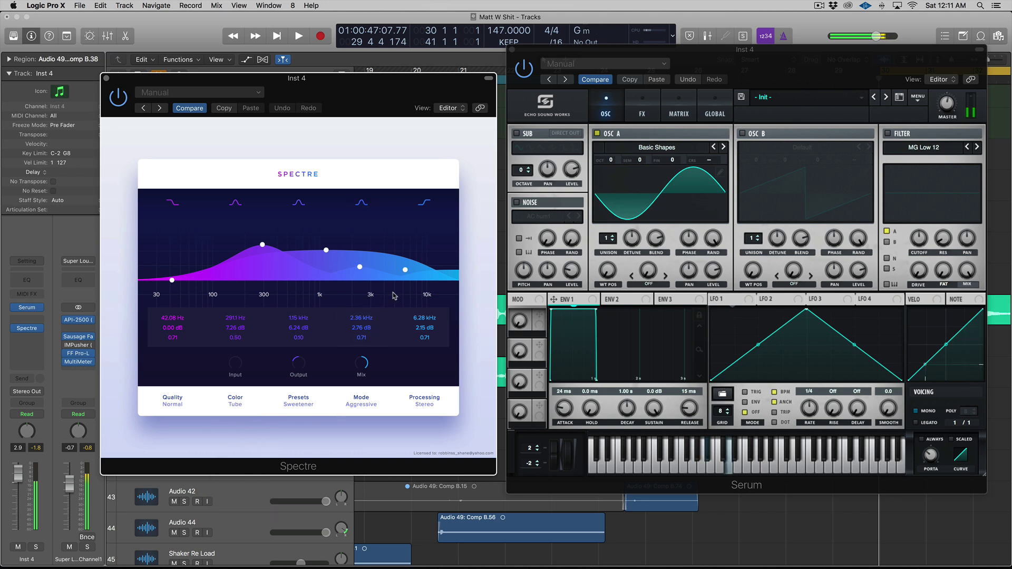
left_click(237, 405)
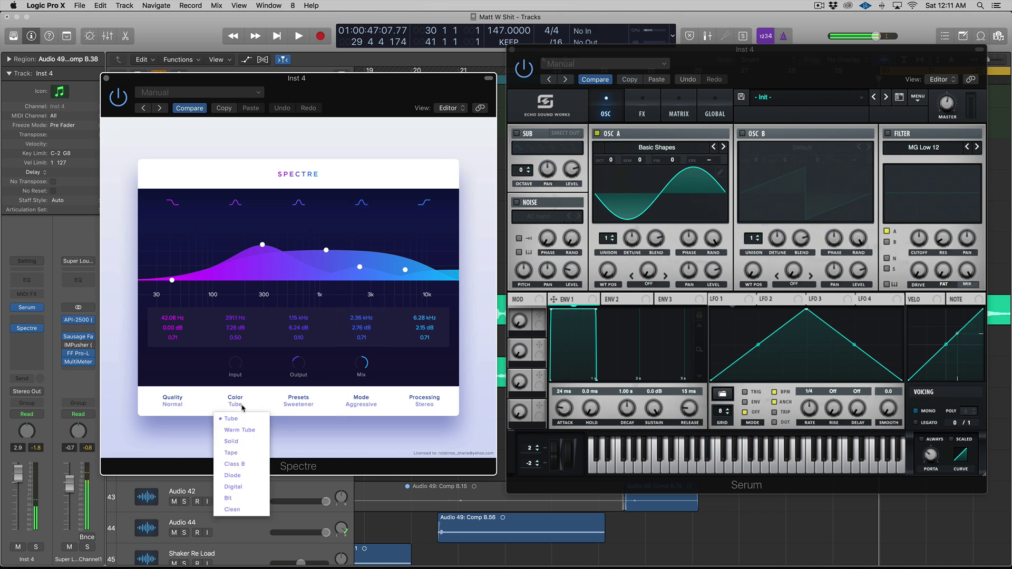
left_click(245, 441)
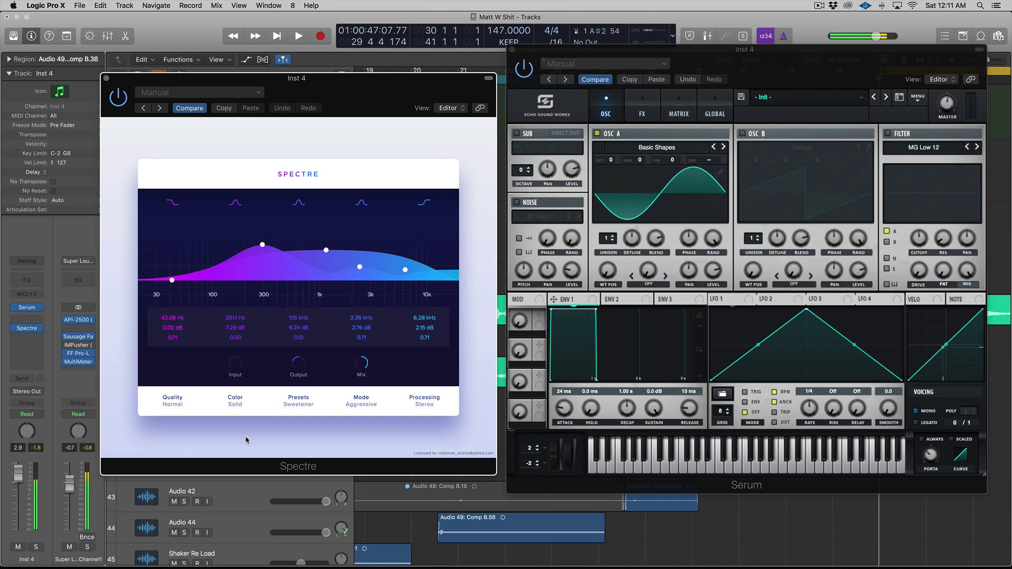
Step: Try the Subtle and Medium modes with the Solid color, and return the mode to Aggressive
left_click(362, 402)
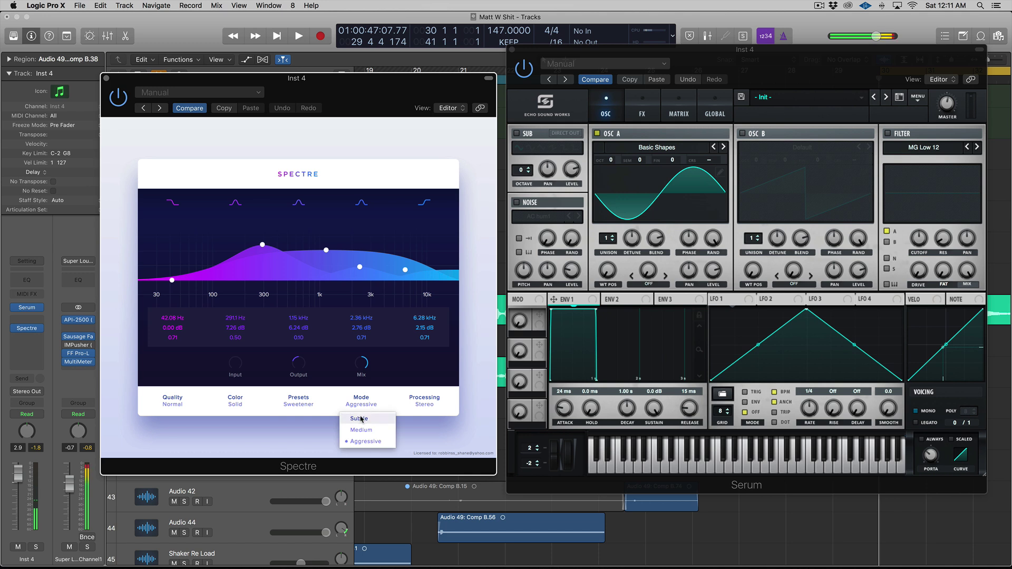
left_click(360, 420)
left_click(362, 403)
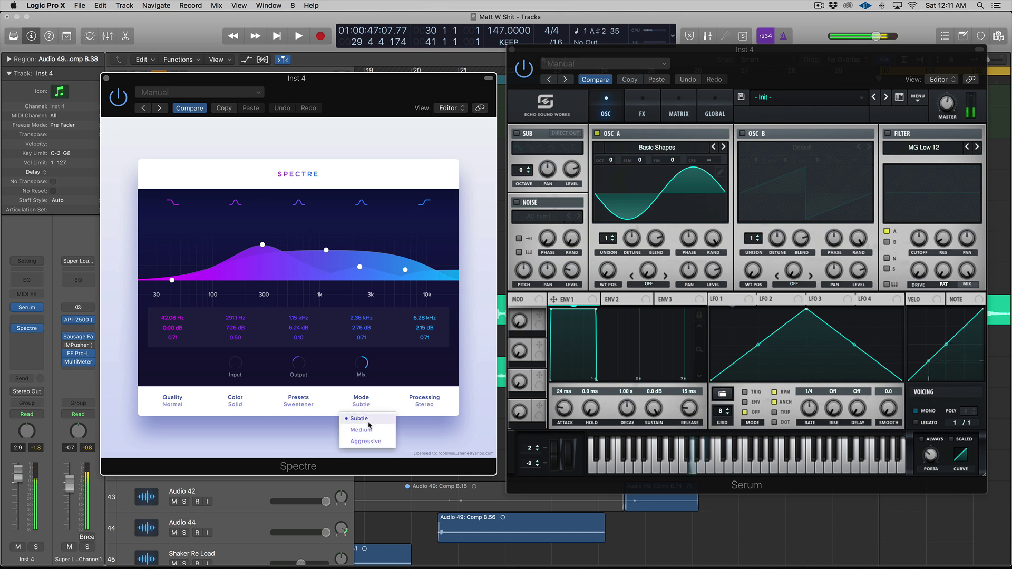
left_click(365, 430)
left_click(367, 411)
left_click(363, 442)
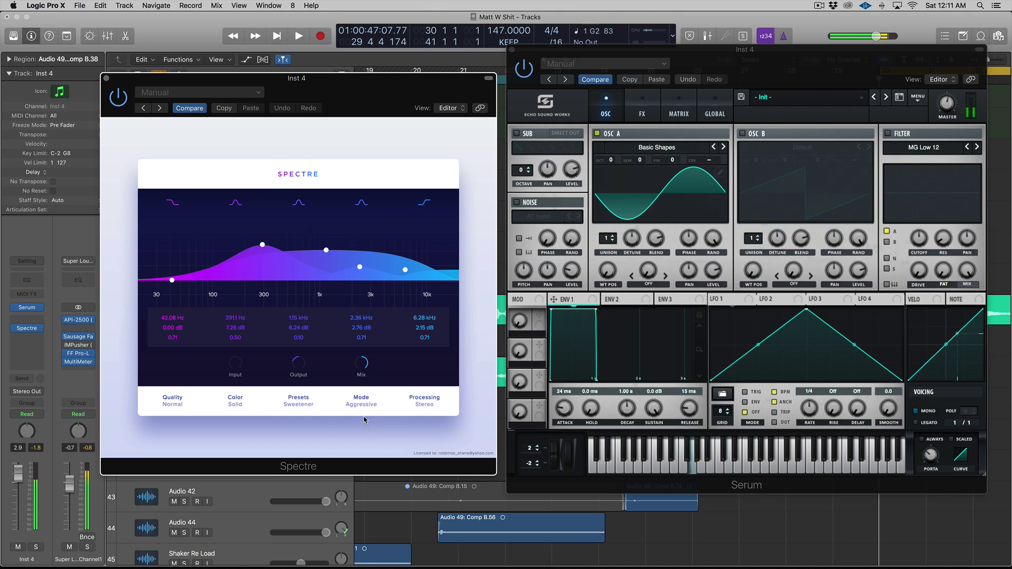
Step: Set Spectre's color to Tape and raise its input level slightly
left_click(311, 407)
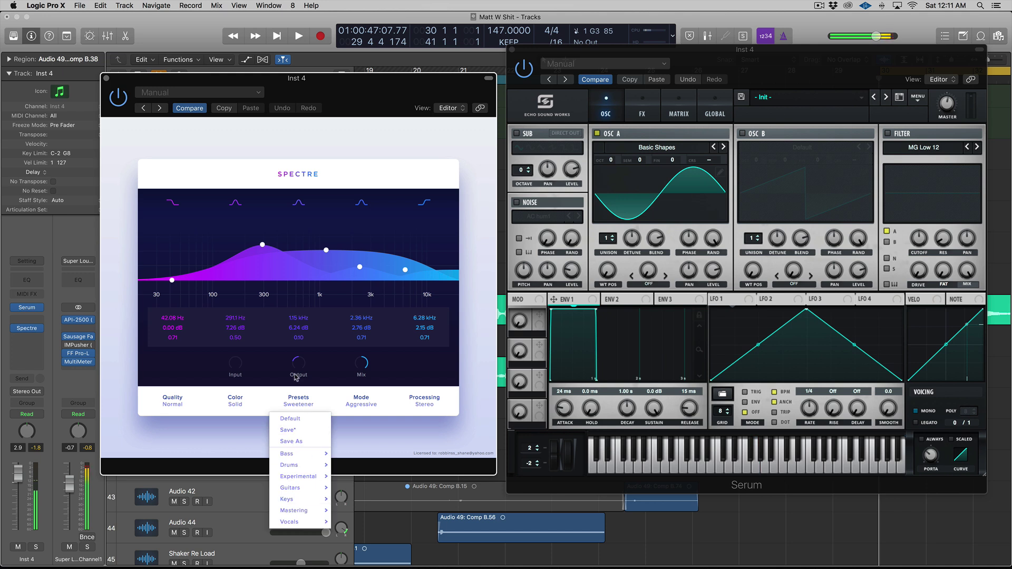
left_click(249, 405)
left_click(249, 405)
left_click(248, 452)
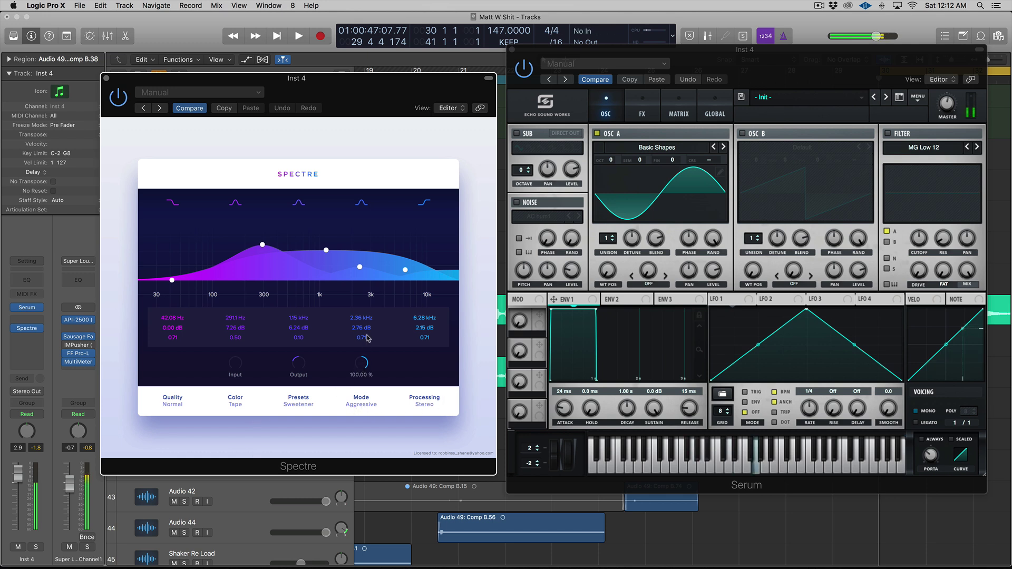
mouse_move(240, 366)
left_click_drag(238, 348, 240, 335)
Step: Switch Spectre's mode to Medium and on to Subtle while using the Tape color
left_click(361, 404)
left_click(369, 430)
left_click(368, 409)
left_click(359, 419)
left_click(361, 404)
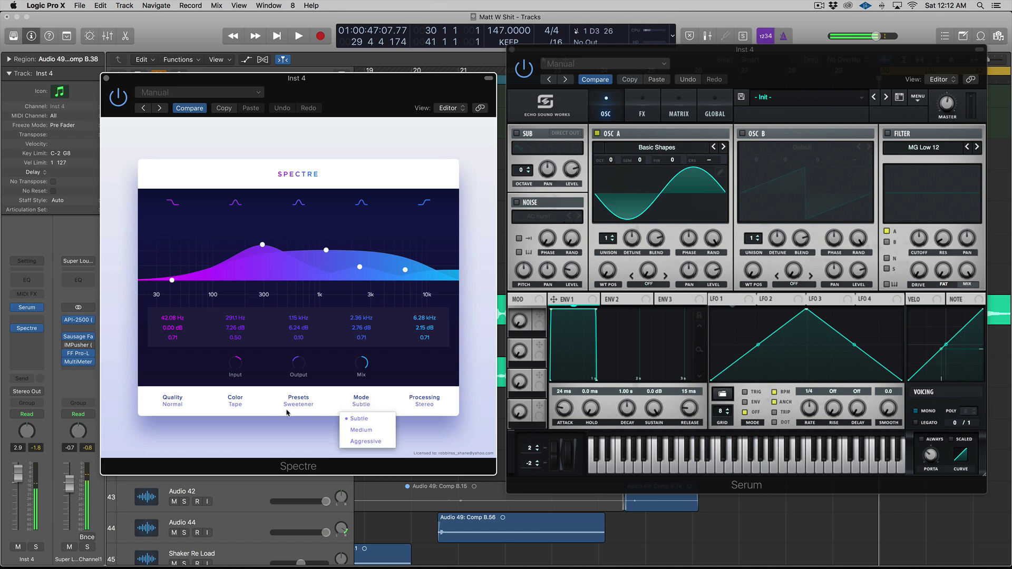
Step: Try the Class B color in Spectre, change it to Diode, and bring up the color choices again
left_click(235, 402)
left_click(253, 464)
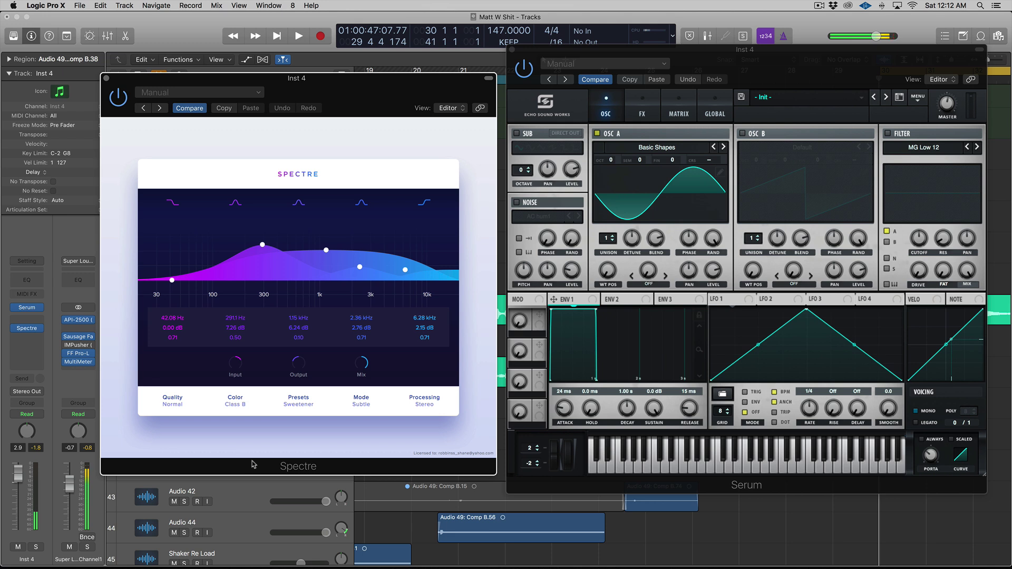
left_click(236, 404)
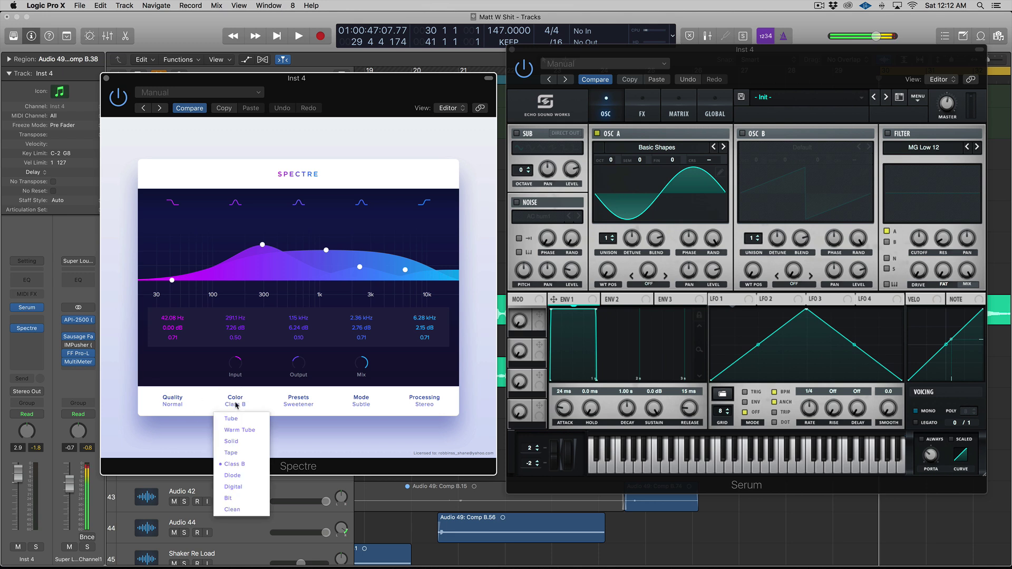
left_click(239, 475)
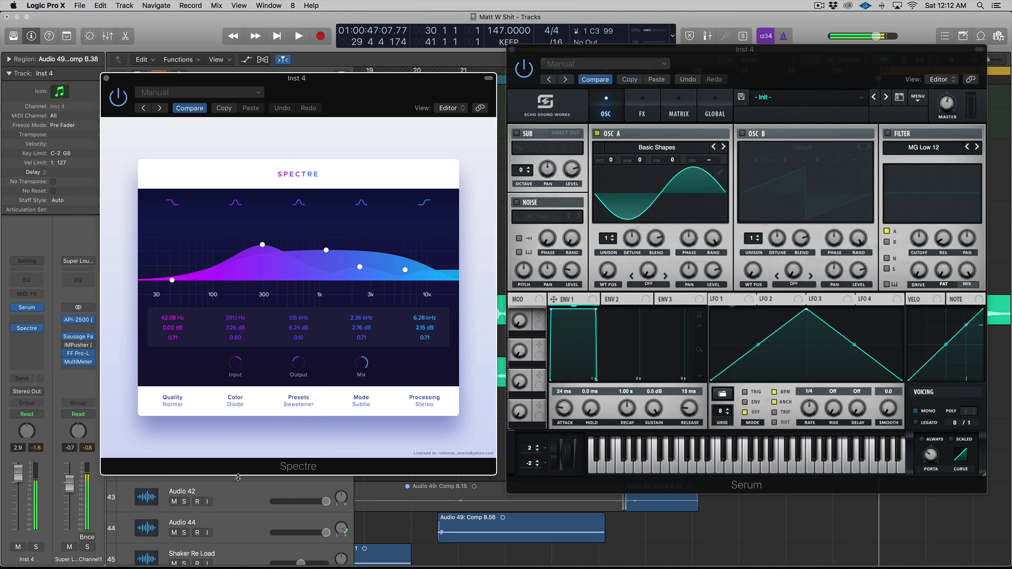
left_click(237, 405)
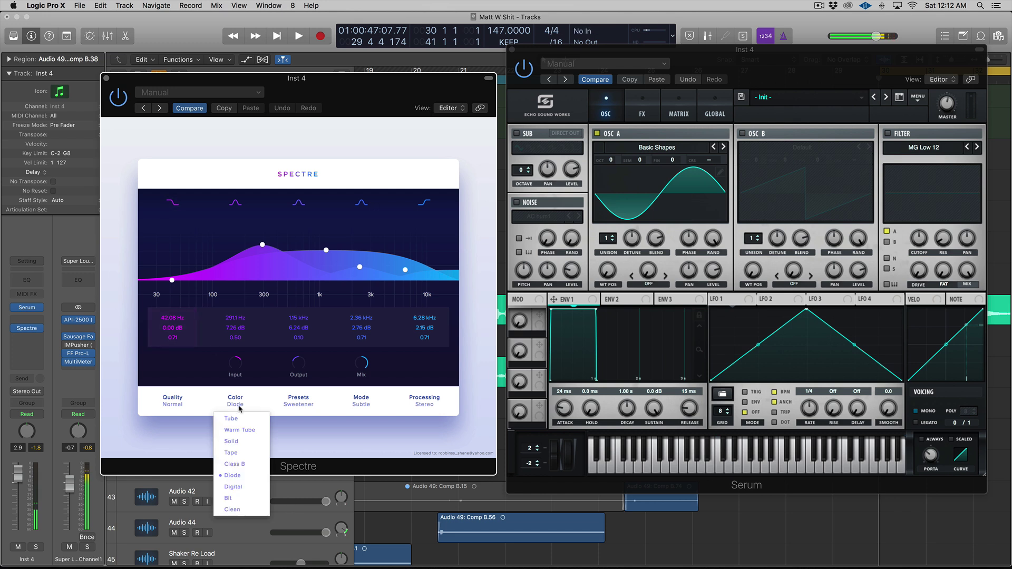
Step: In Serum's effects, enable Distortion, review its distortion types with Tube kept, and turn the effect off again
left_click(650, 113)
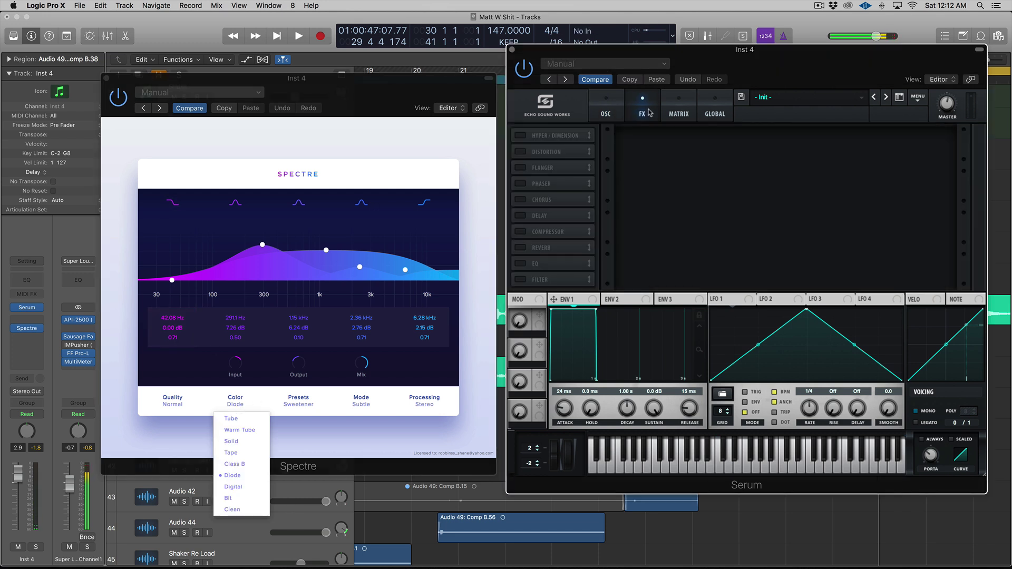
left_click(541, 153)
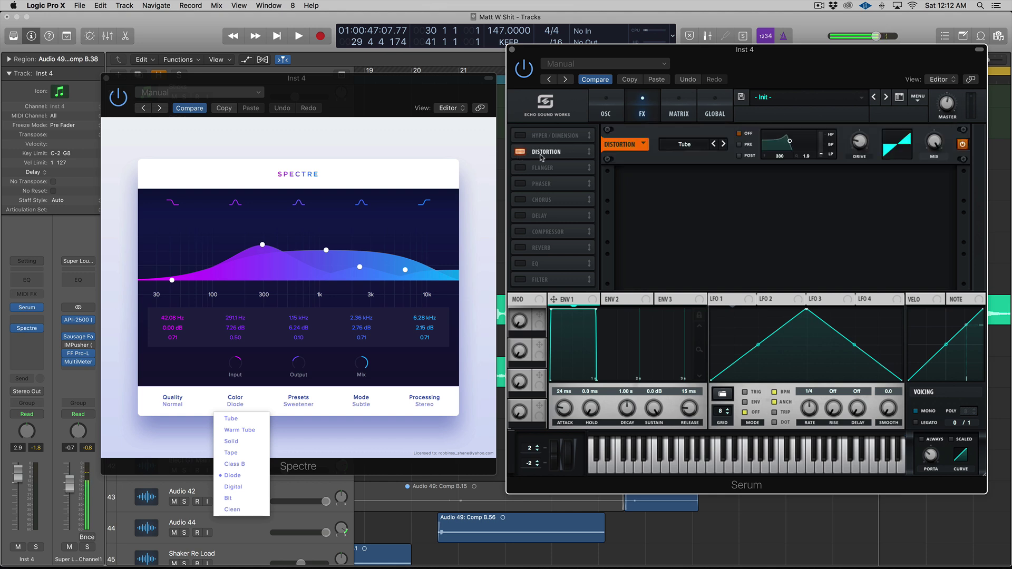
left_click(694, 148)
left_click(633, 199)
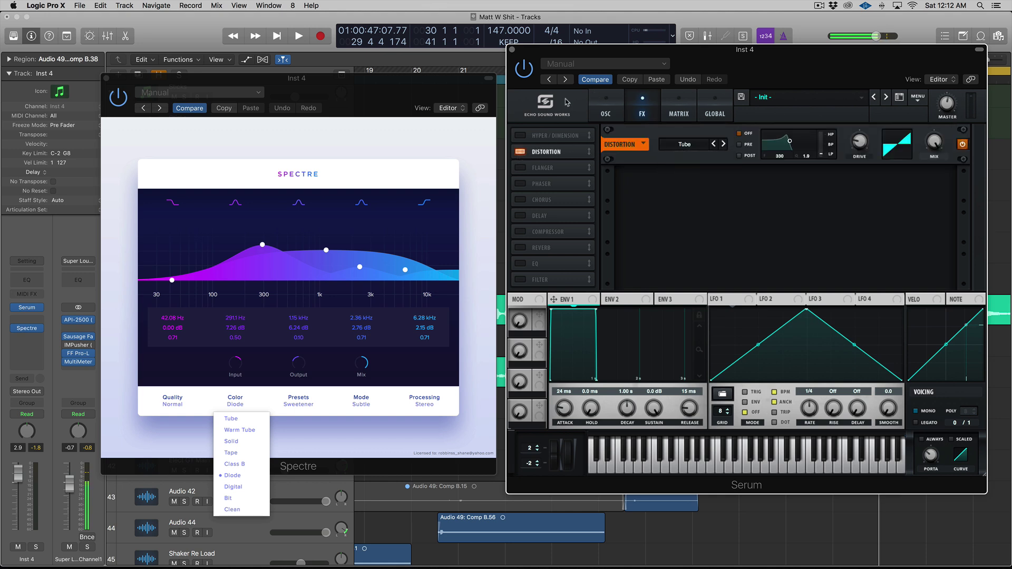
left_click(524, 156)
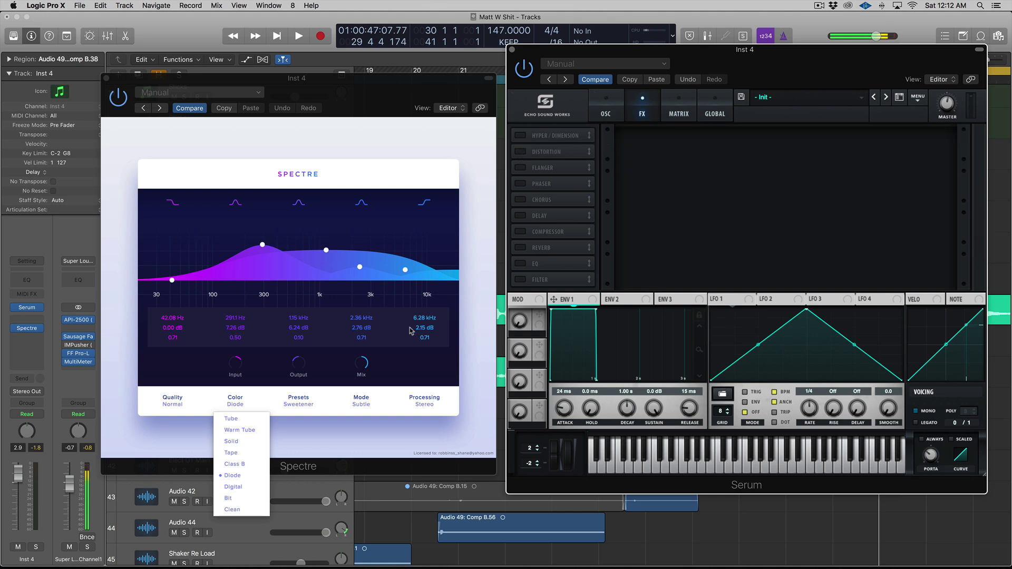
Step: Set Spectre's color to Digital and audition the Aggressive and Medium modes
left_click(234, 486)
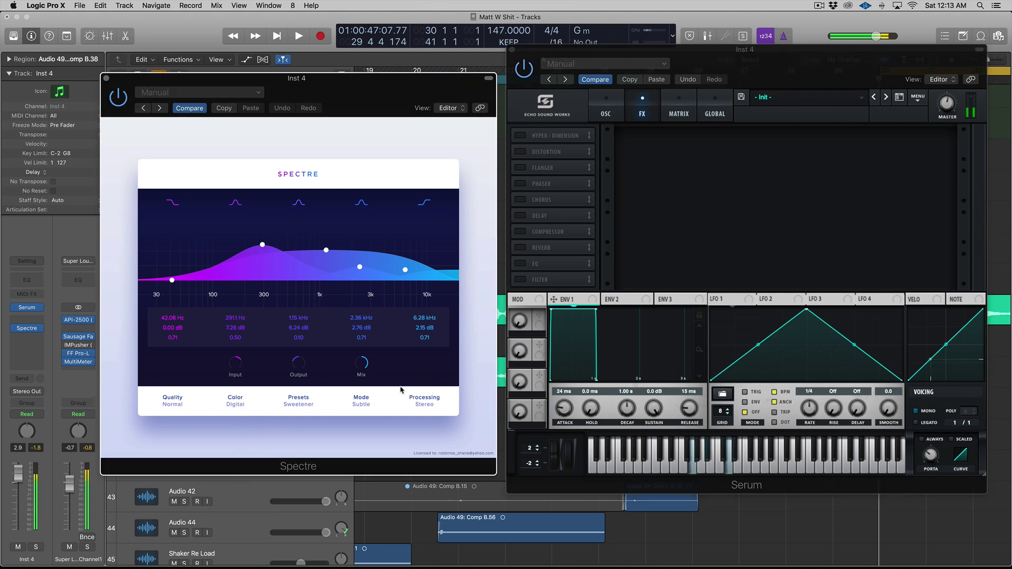
left_click(363, 402)
left_click(364, 430)
left_click(360, 413)
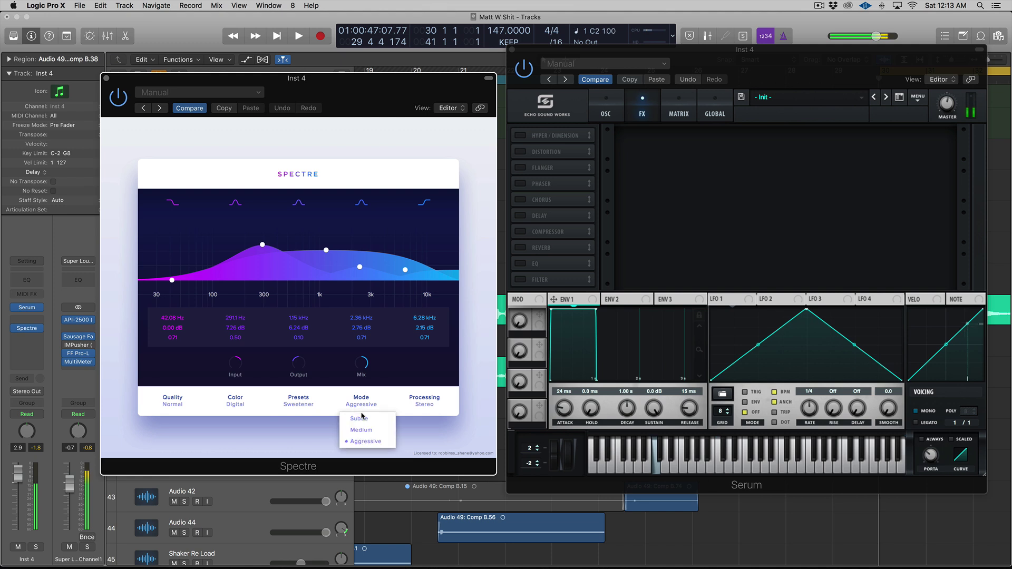
left_click(363, 430)
Step: Switch Spectre's mode to Subtle for comparison, and finish with it set to Aggressive
left_click(361, 403)
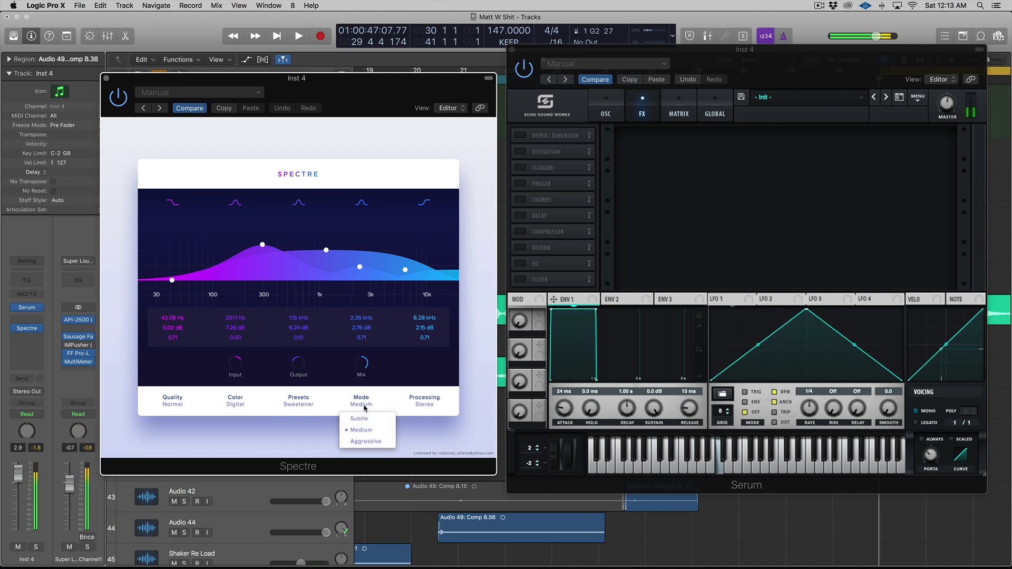
left_click(369, 431)
left_click(361, 404)
left_click(359, 419)
left_click(370, 407)
left_click(366, 441)
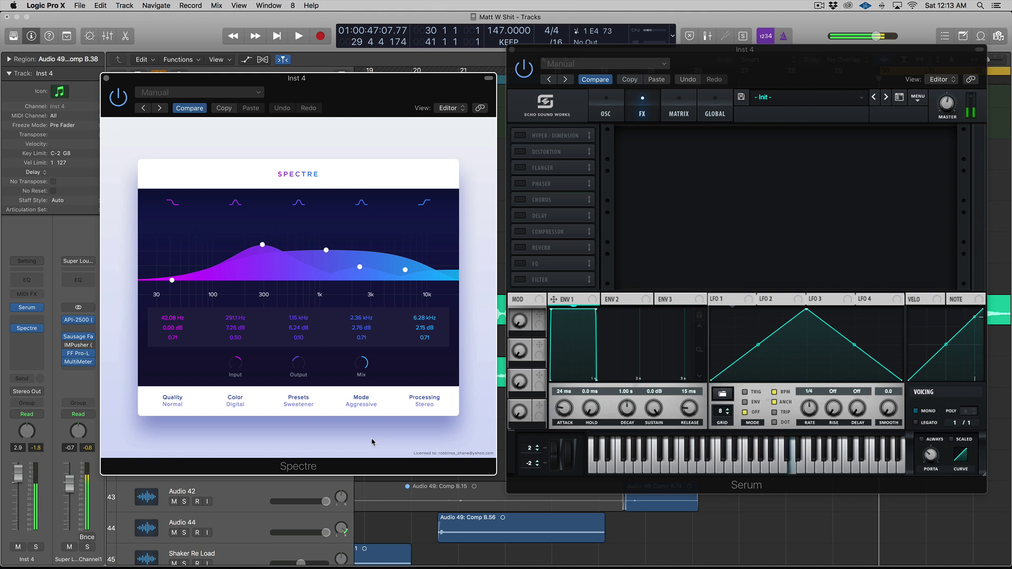
Step: In Serum's oscillator A, try the sawtooth shape using the wavetable position, and reset the position to 1
left_click(602, 115)
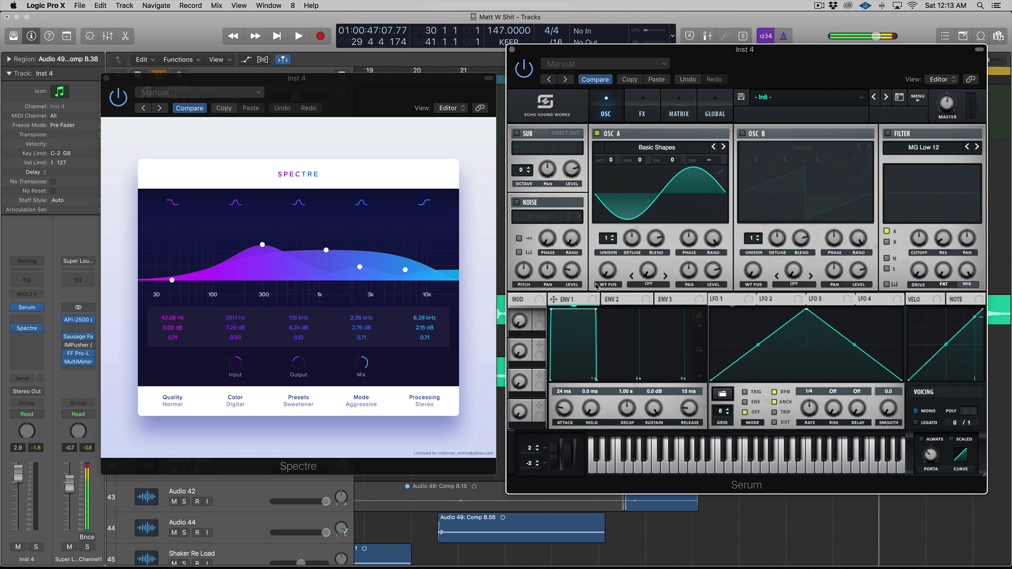
left_click_drag(607, 272, 610, 234)
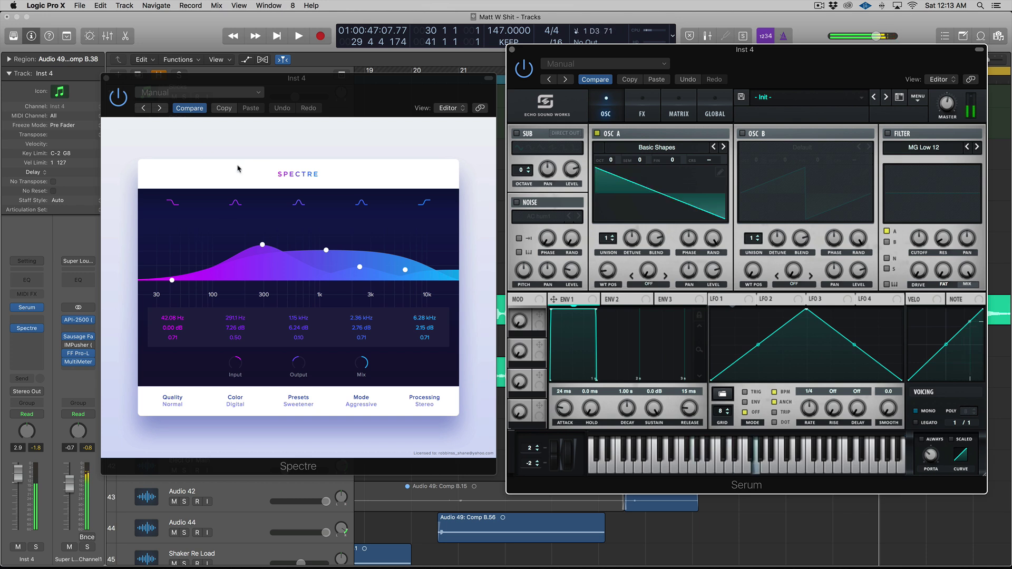
left_click(127, 104)
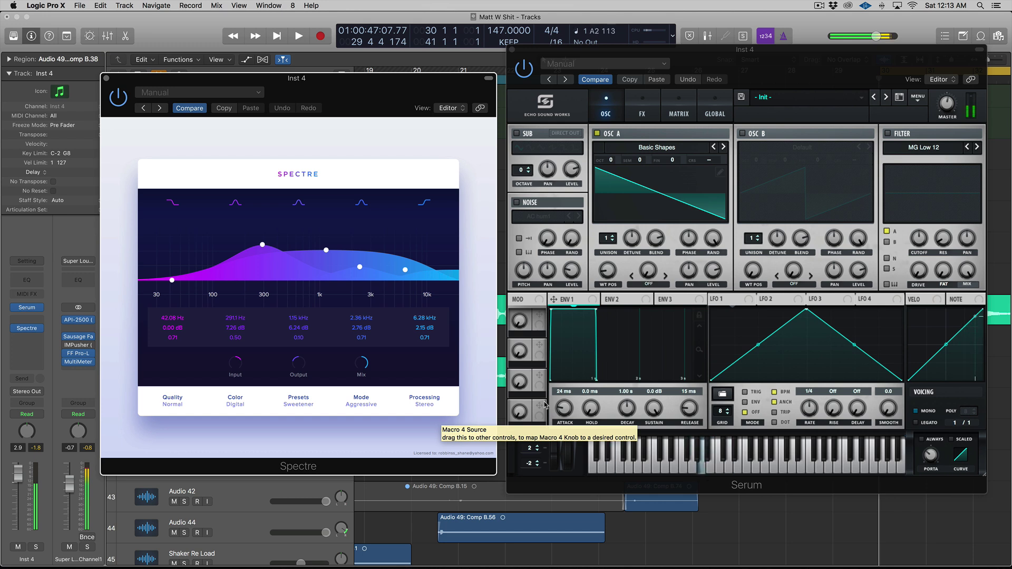
left_click_drag(604, 280, 607, 294)
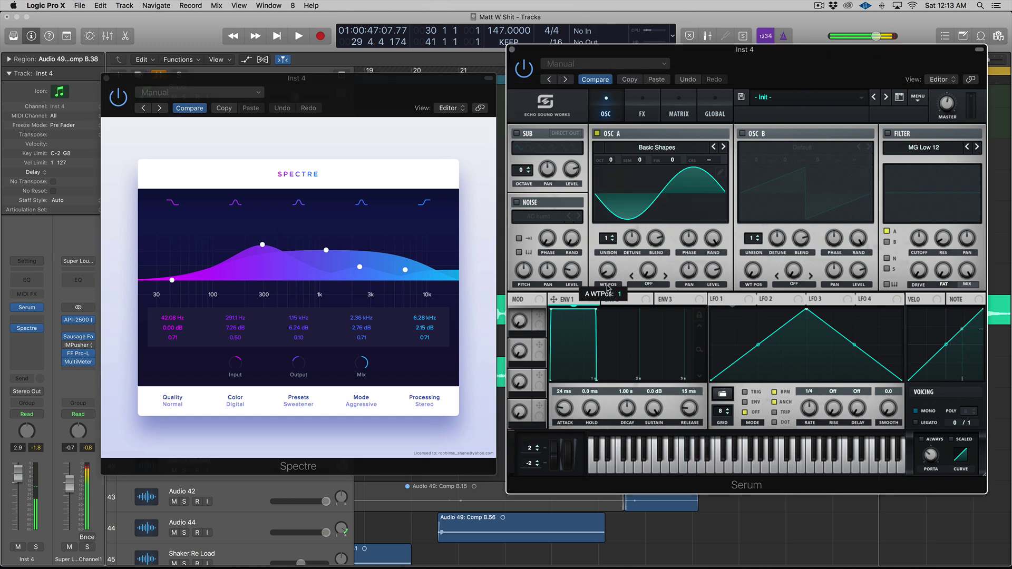
Step: Set Spectre's color to Bit
left_click(240, 405)
left_click(231, 498)
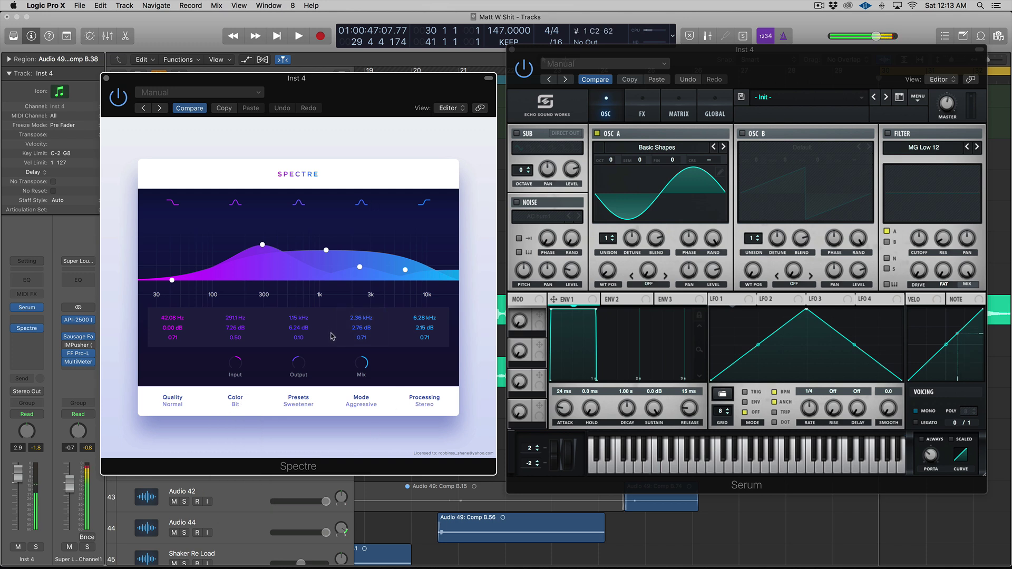
Step: Set Spectre's color to Clean
left_click(250, 407)
left_click(244, 514)
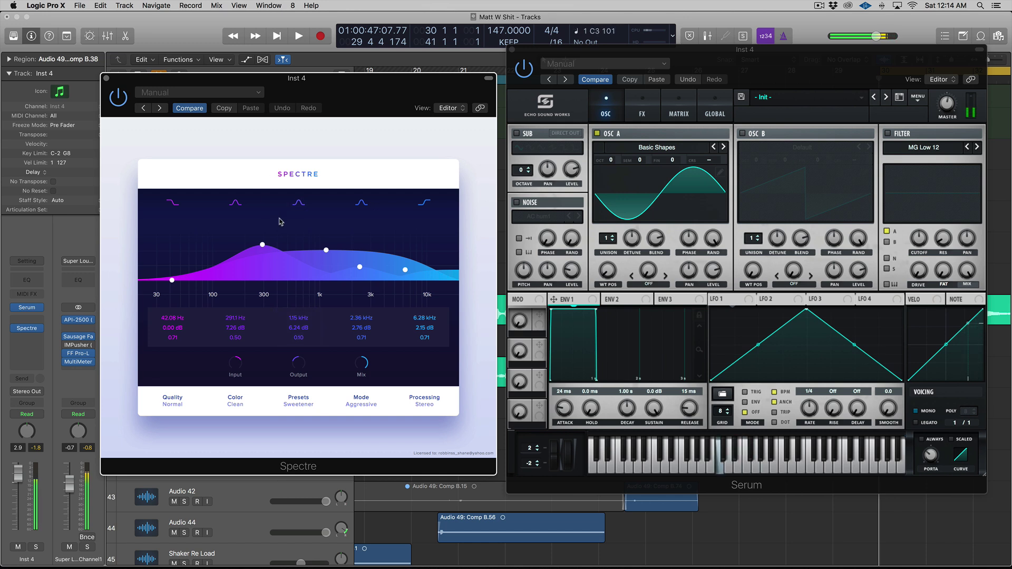
left_click_drag(405, 270, 126, 187)
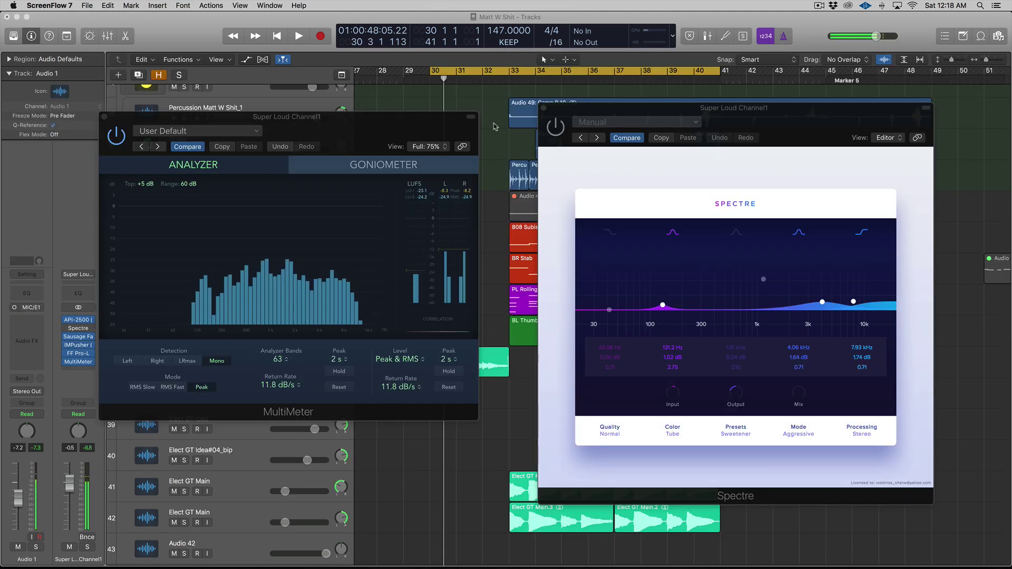
Step: Reposition the MultiMeter window and play the mix with Spectre bypassed on the Super Loud channel
left_click_drag(429, 119, 429, 125)
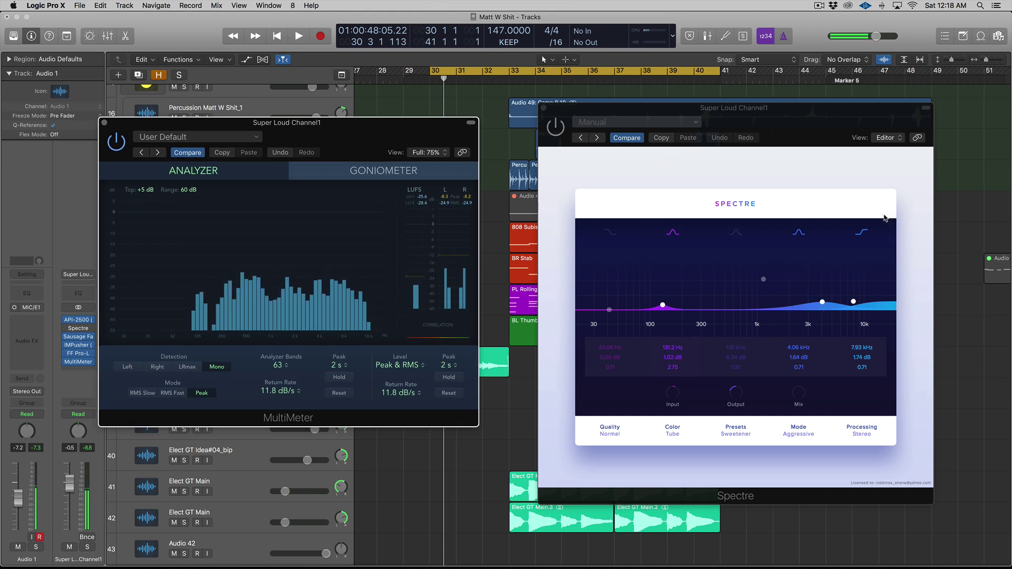
key("space")
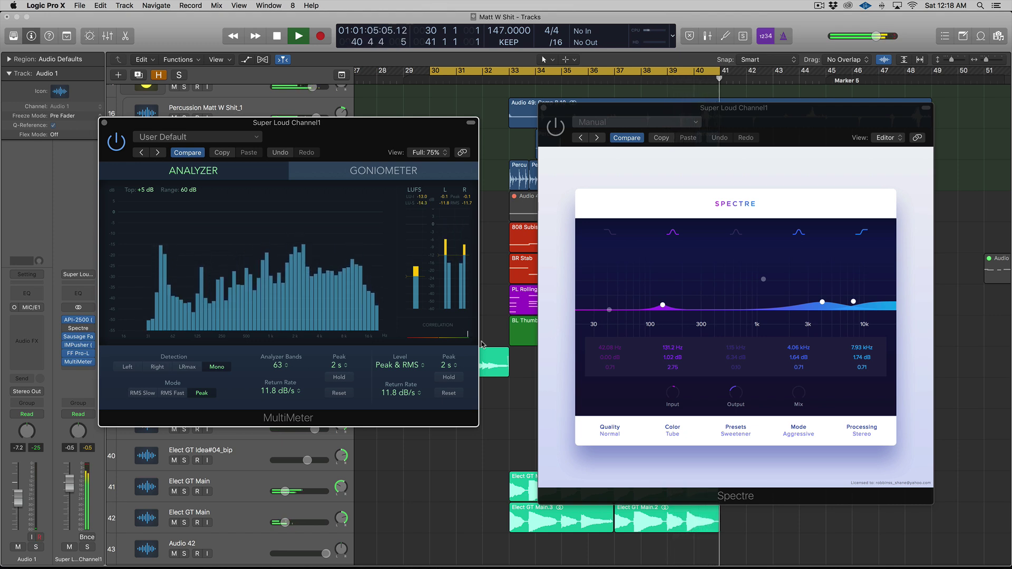
key("space")
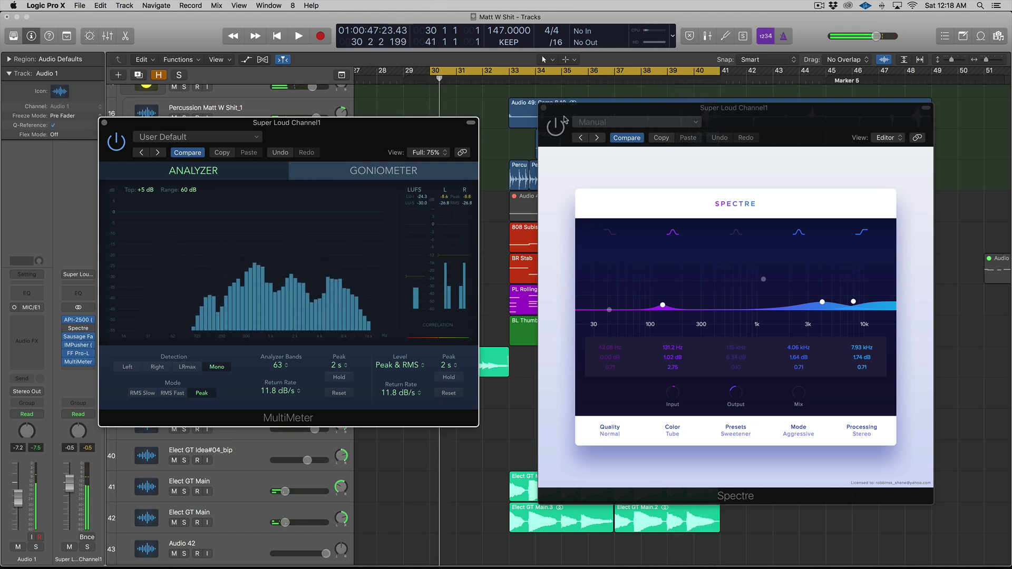
Step: Turn on Spectre, set its bands to 188.3 Hz at 0.72 dB, 4.15 kHz at 1.02 dB and 8.02 kHz at 1.13 dB, and audition the mix
left_click(546, 155)
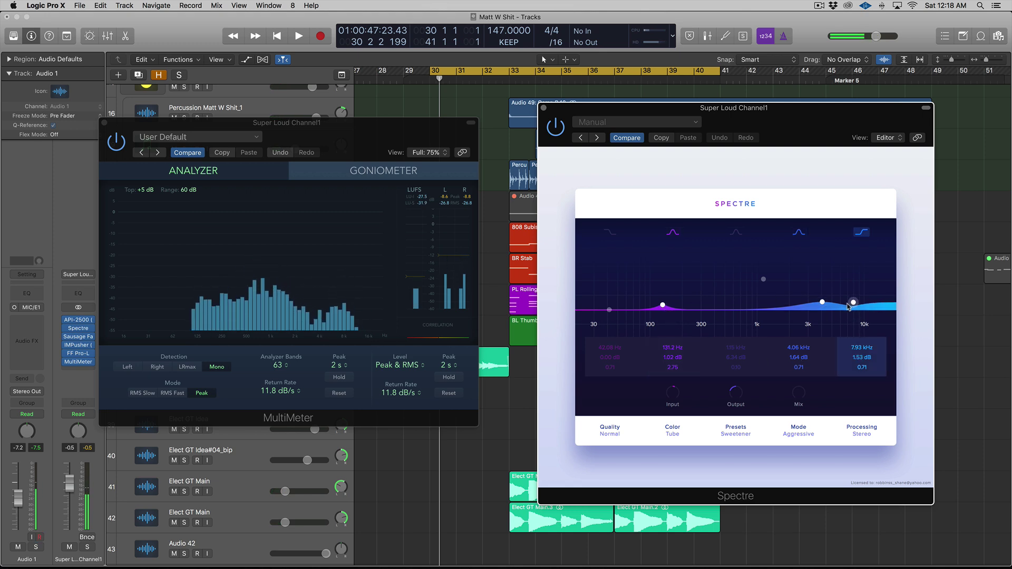
left_click_drag(822, 303, 853, 305)
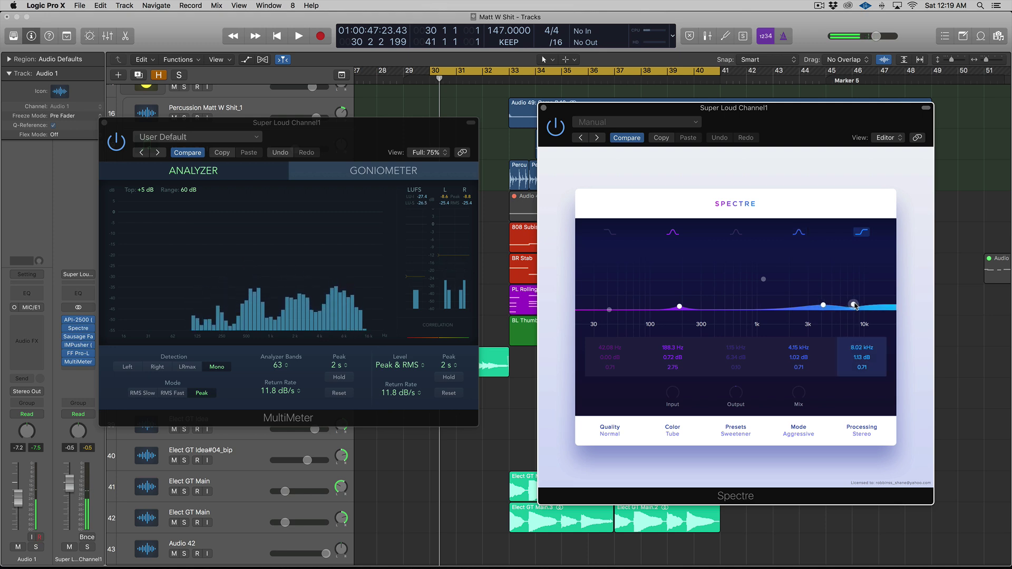
key("space")
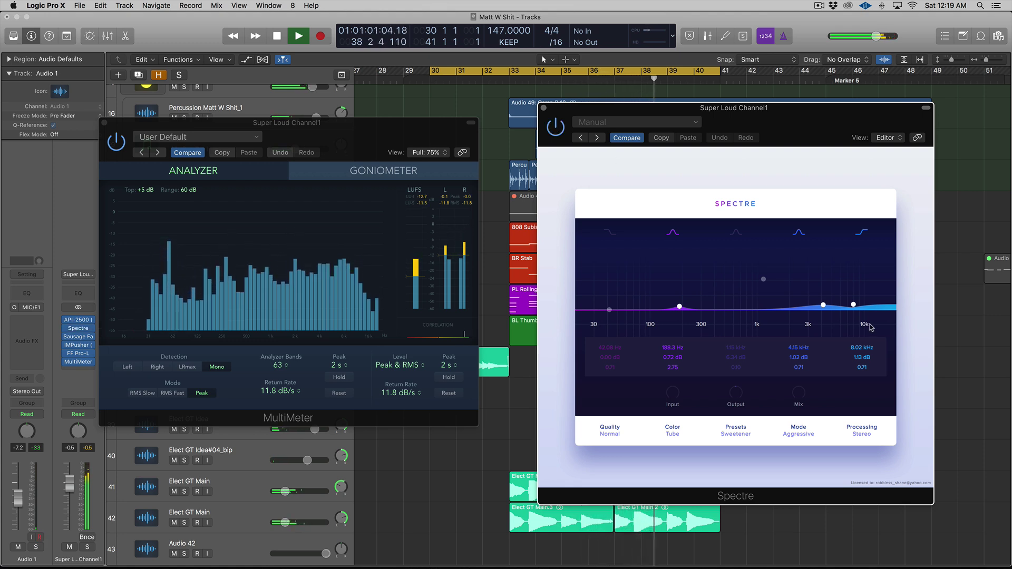
key("space")
Step: Set Spectre's mode to Medium and start playback of the mix
left_click(811, 437)
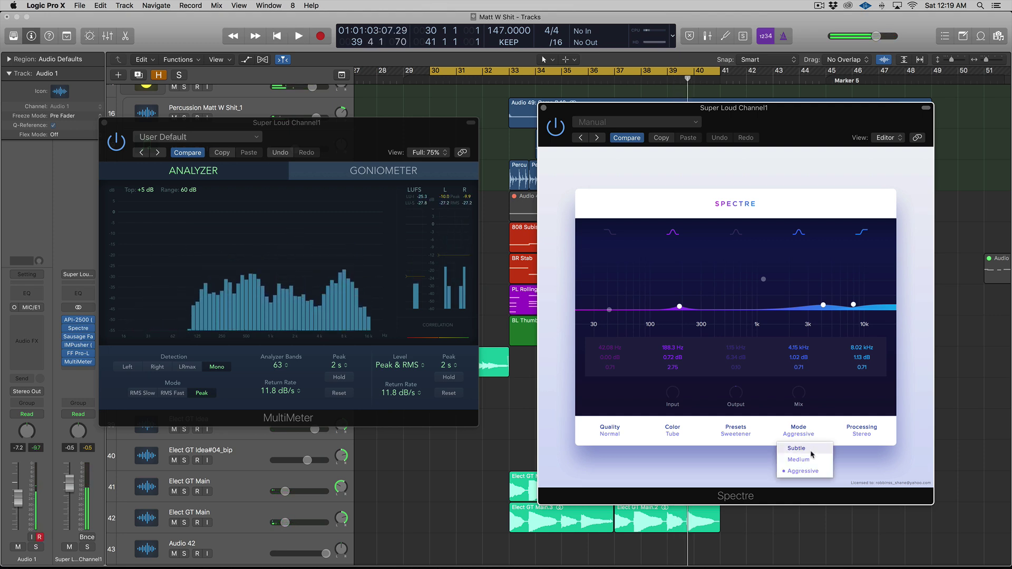
left_click(813, 460)
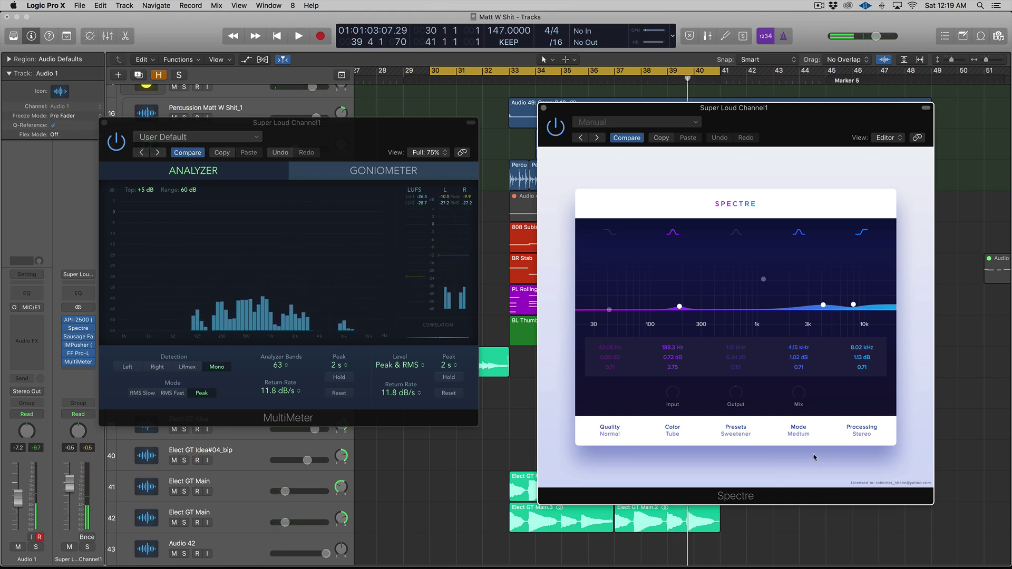
key("space")
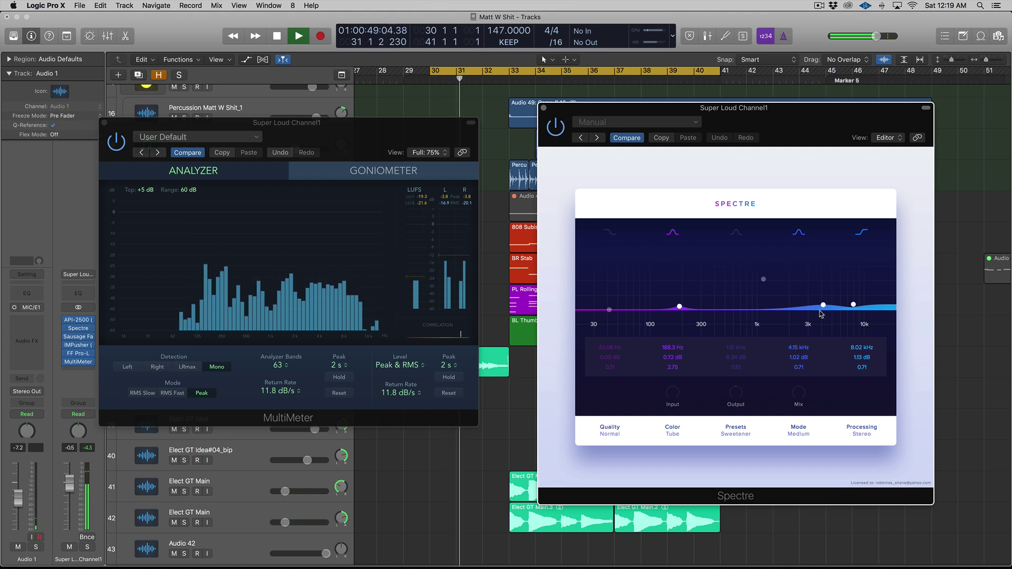
Step: During playback, set Spectre's bands to 205.0 Hz at 1.13 dB, 4.15 kHz at 1.13 dB and 7.85 kHz at 1.53 dB
left_click_drag(823, 305, 853, 303)
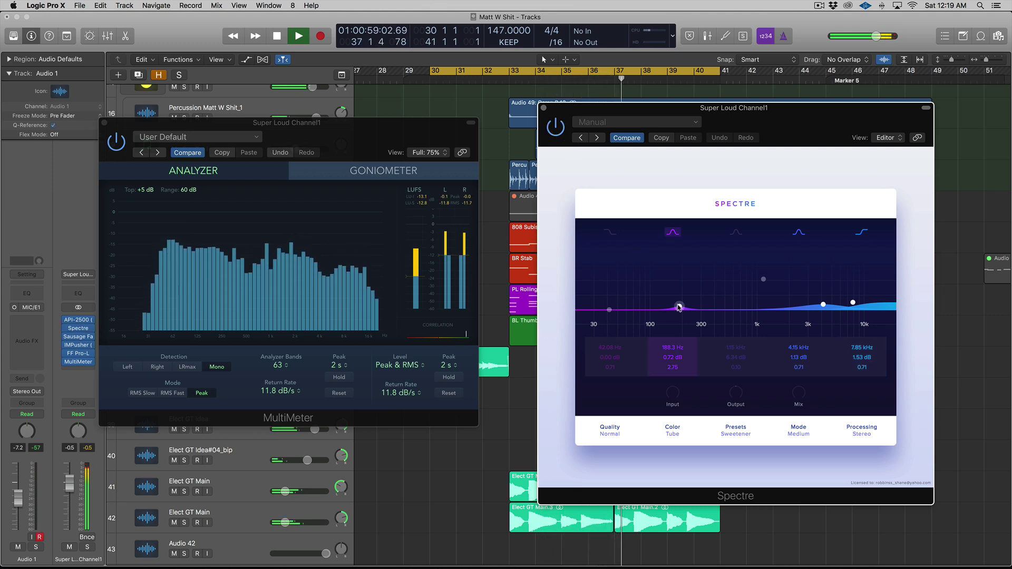
left_click_drag(679, 308, 683, 304)
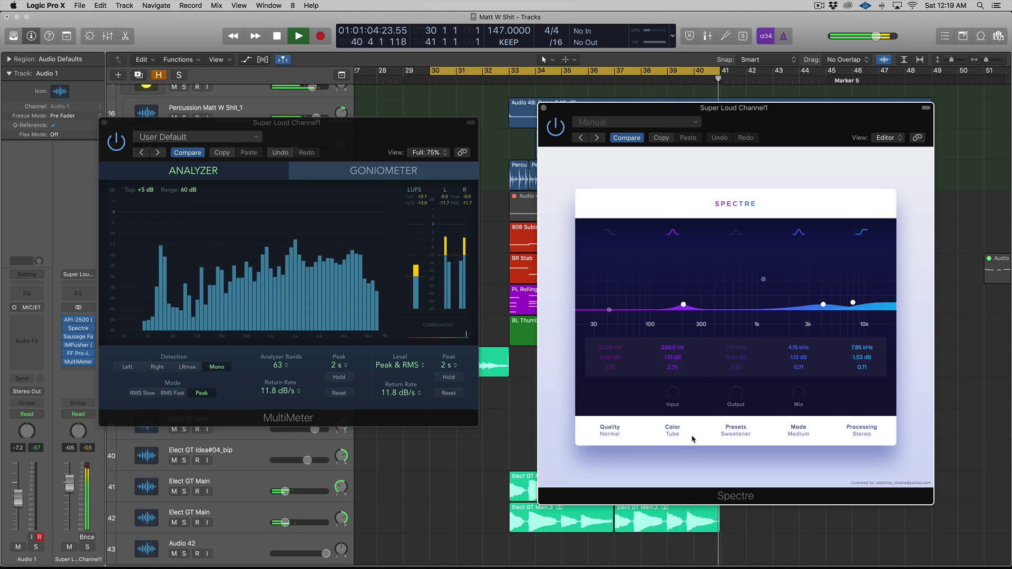
key("space")
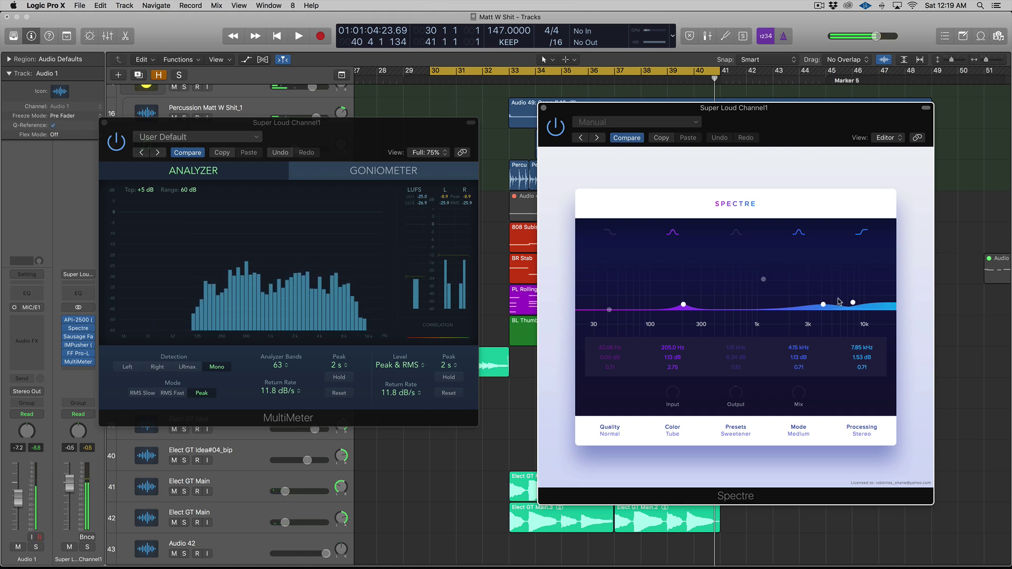
Step: Raise Spectre's high shelf to 5.11 dB at 7.29 kHz and audition the mix
left_click_drag(853, 302, 849, 286)
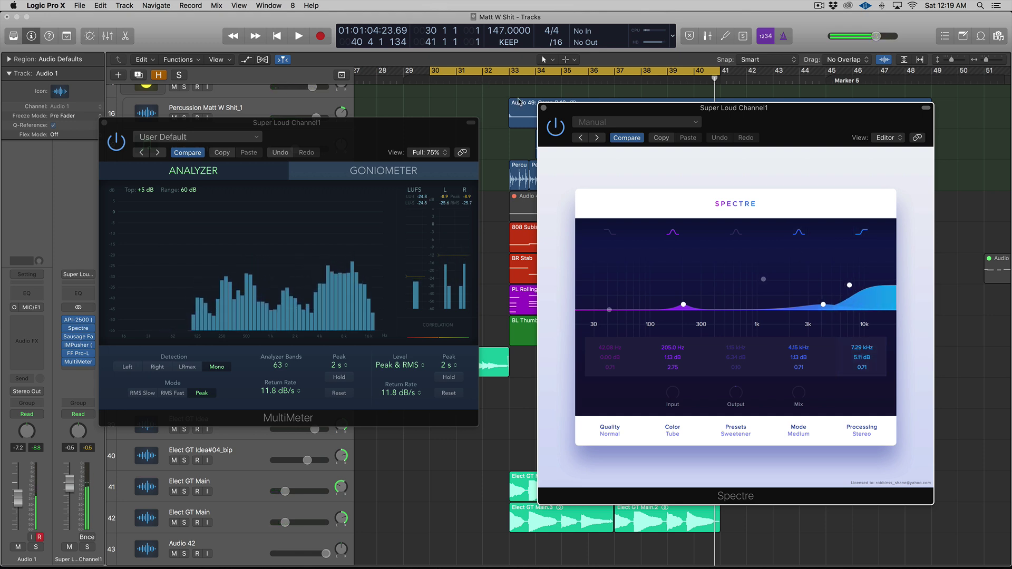
key("space")
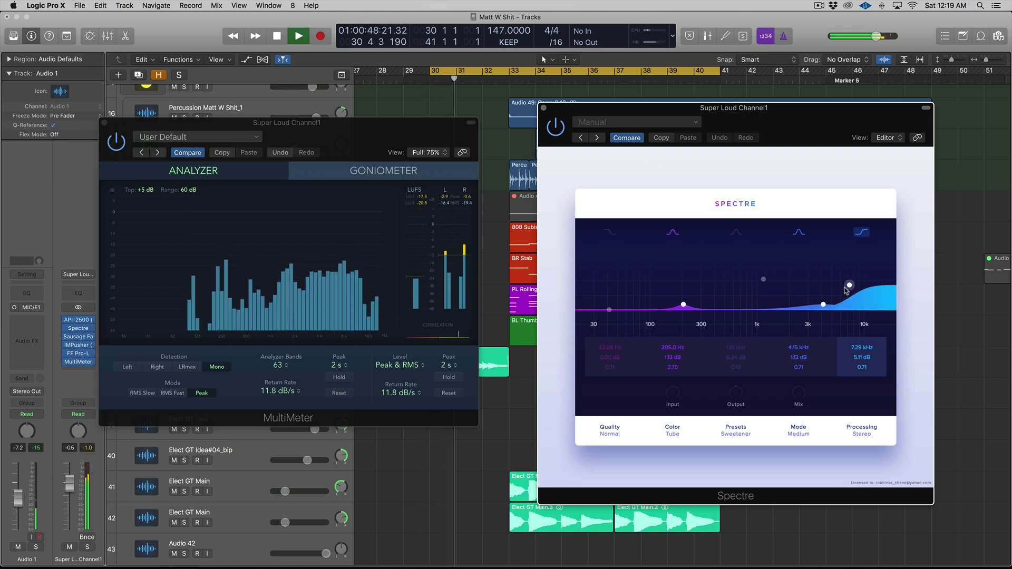
left_click(823, 305)
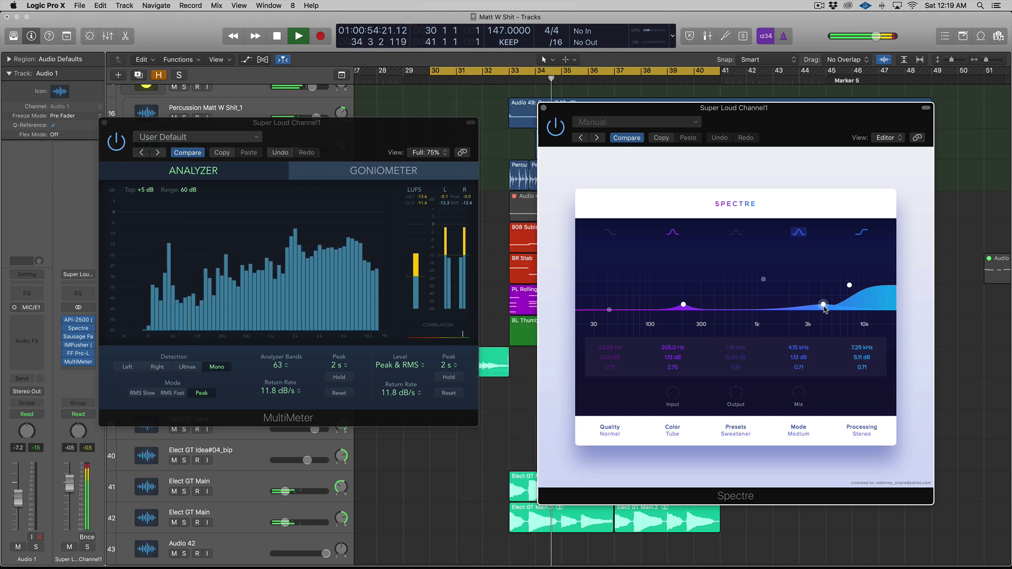
key("space")
Step: Set Spectre's processing to Side, disable the 205 Hz band, and move the upper bands to 6.35 kHz and 7.85 kHz, the latter at 4.60 dB
left_click(861, 432)
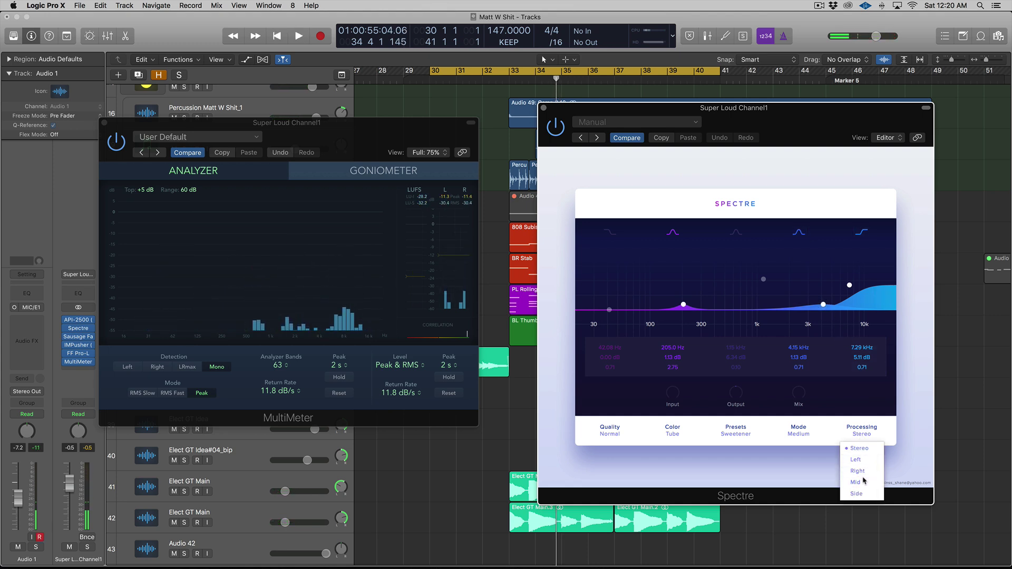
left_click(865, 494)
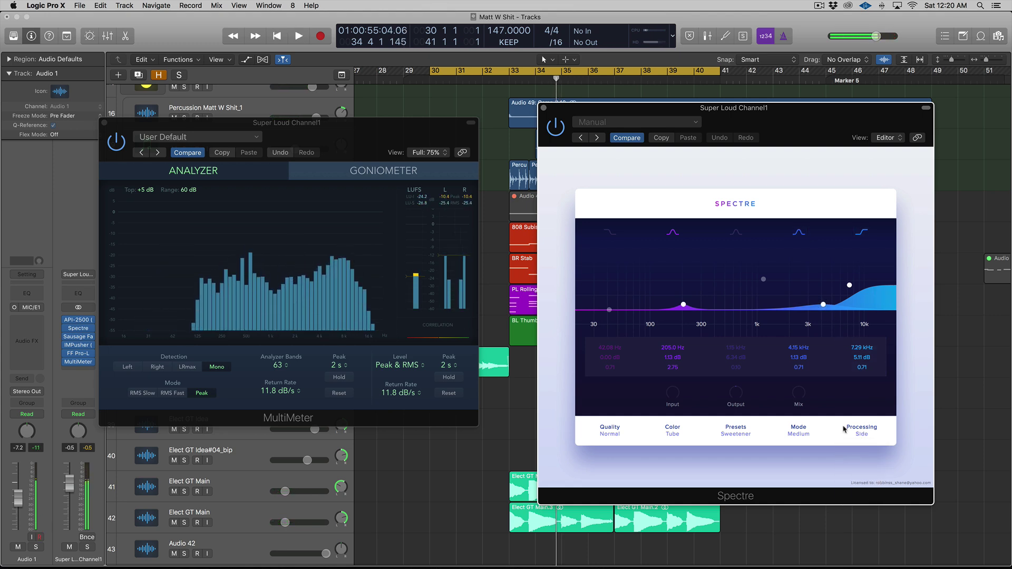
left_click_drag(854, 290, 833, 300)
left_click(850, 290)
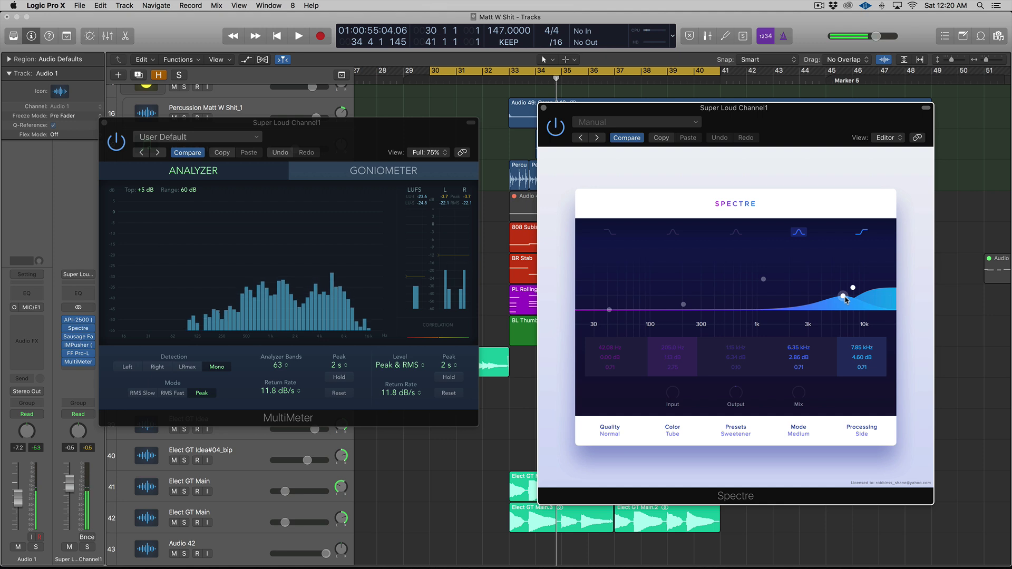
Step: Audition the Side processing, disable the fourth band, and set the high shelf to 4.47 kHz at 2.15 dB
key("space")
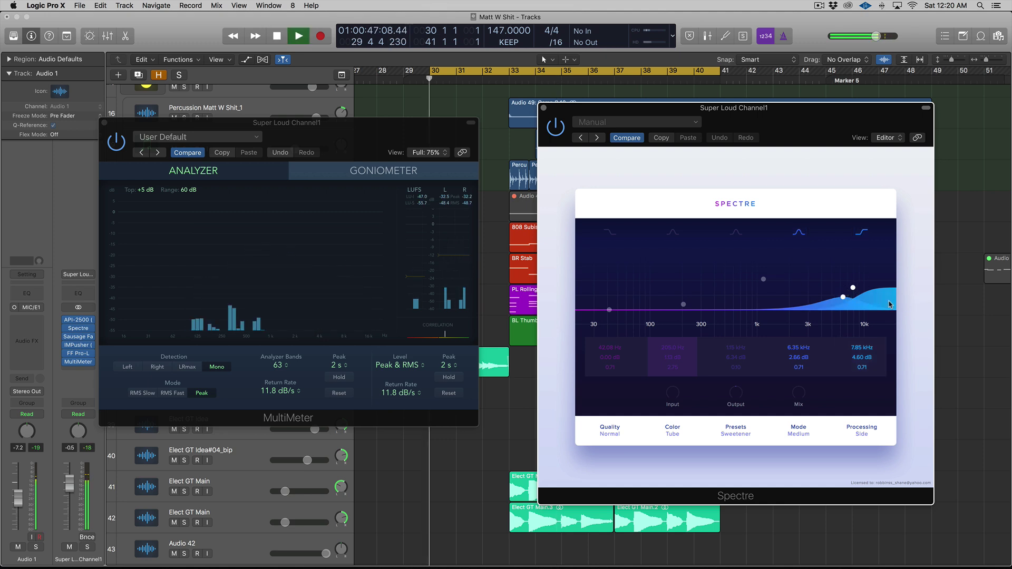
mouse_move(844, 299)
left_mouse_down()
mouse_move(821, 300)
mouse_move(847, 286)
mouse_move(830, 283)
mouse_move(816, 238)
mouse_move(825, 303)
left_mouse_up()
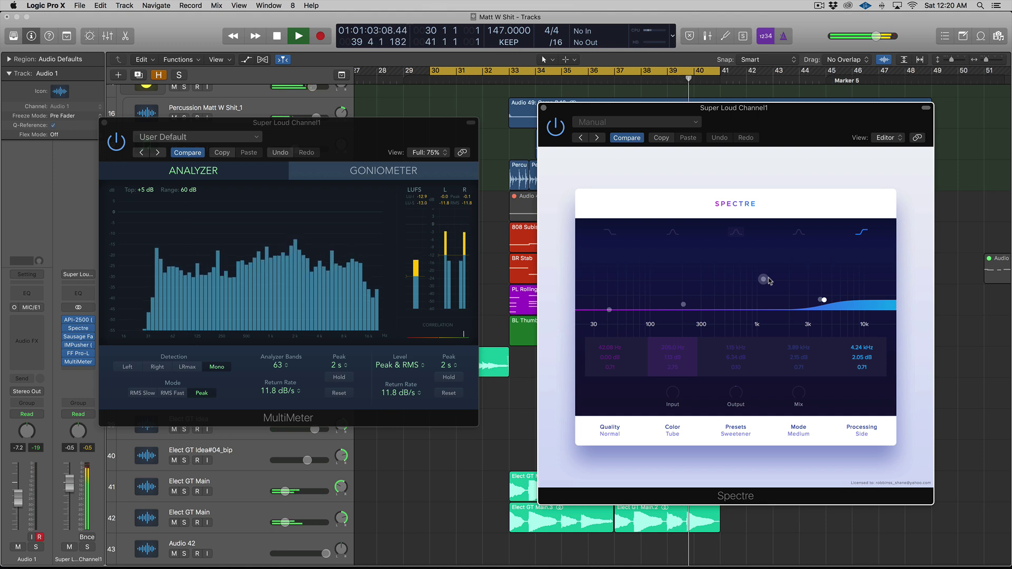
key("space")
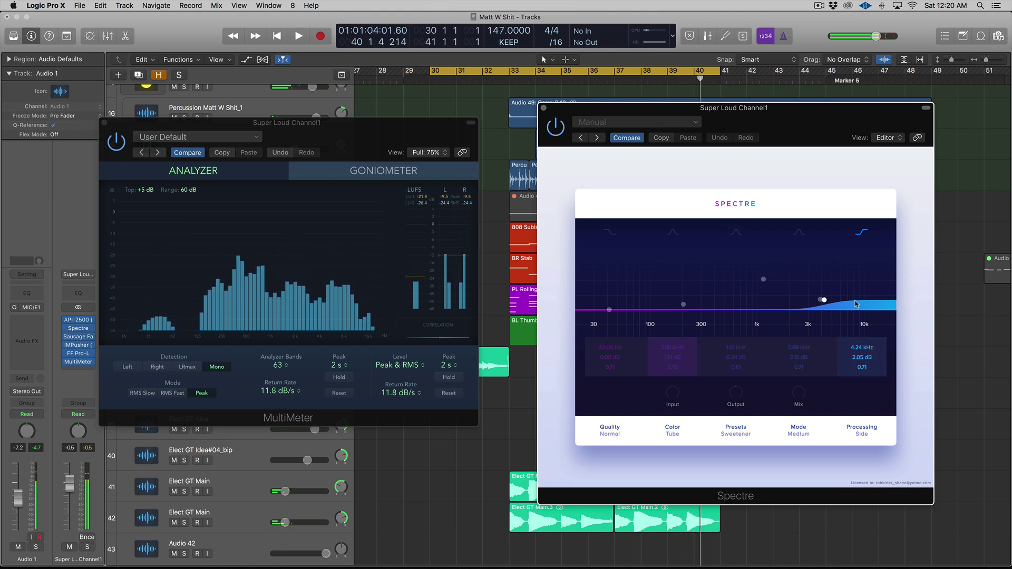
left_click_drag(856, 305, 859, 303)
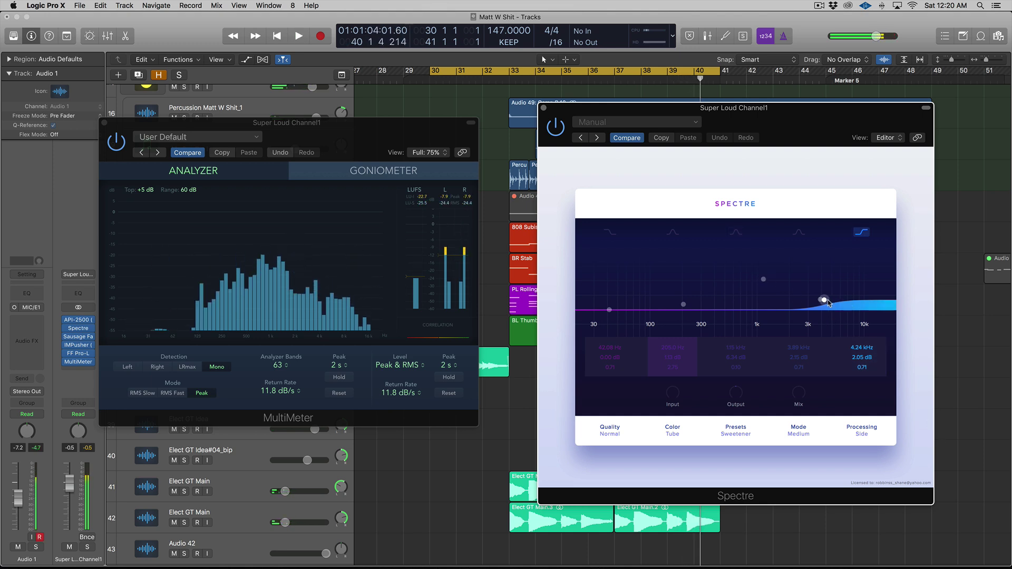
Step: Set Spectre's color to Tape and its processing to Stereo
left_click(666, 437)
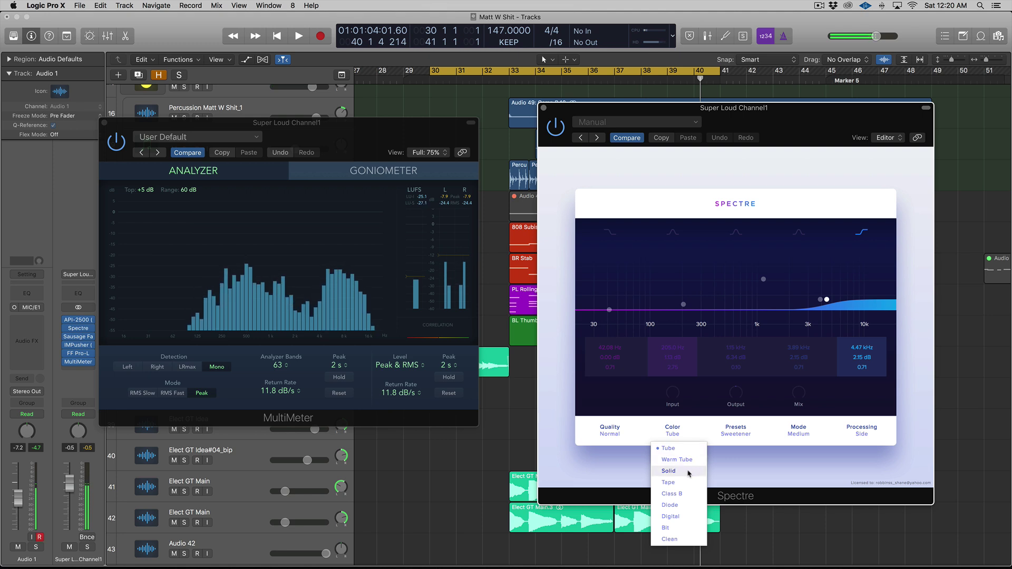
left_click(691, 483)
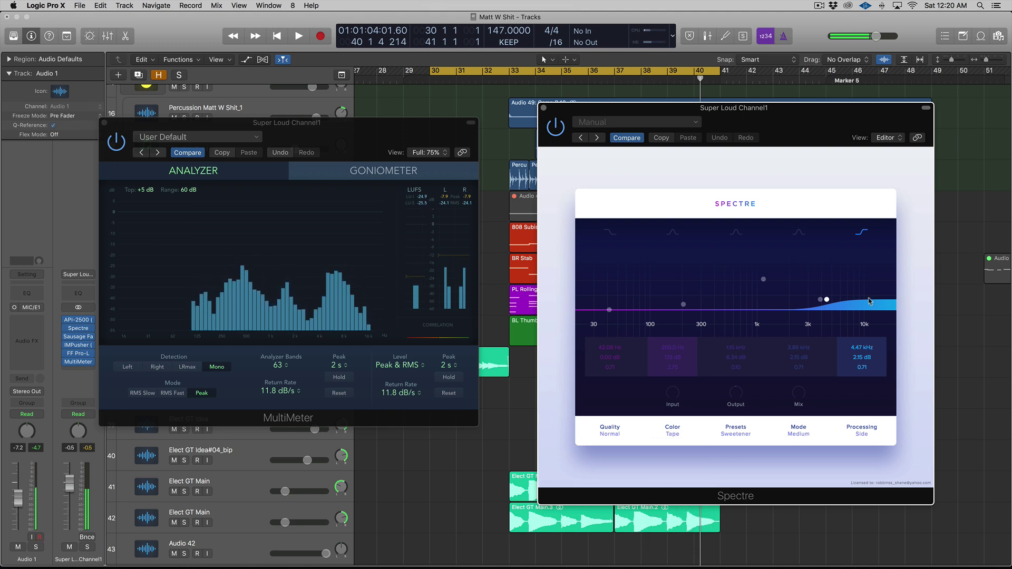
left_click(869, 434)
left_click(861, 449)
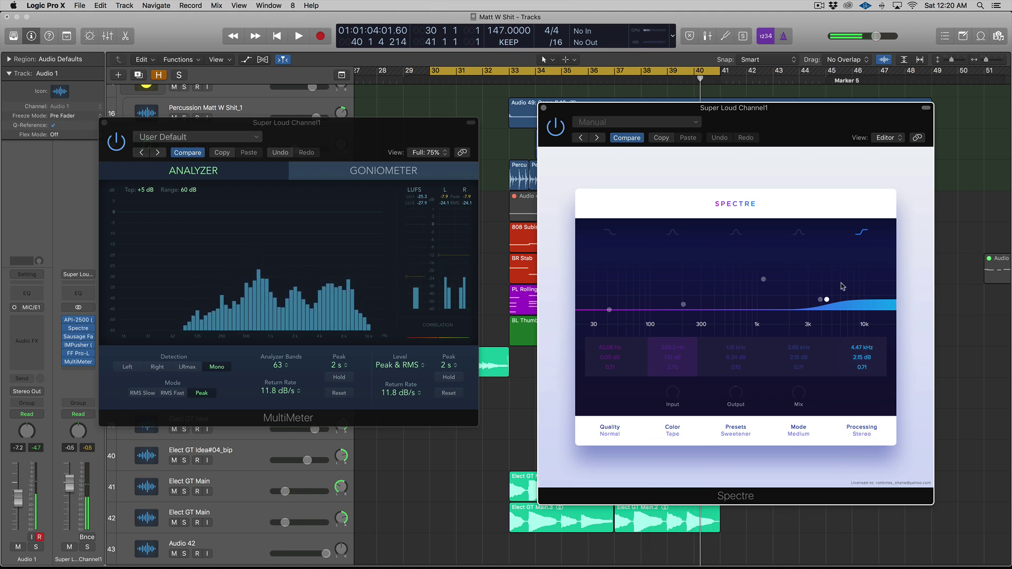
Step: While auditioning the mix, set the high shelf to 11.27 kHz and the re-enabled fourth band to 2.83 kHz, both at 1.13 dB
key("space")
left_click_drag(827, 301, 870, 304)
left_click(820, 300)
left_click_drag(804, 307, 806, 307)
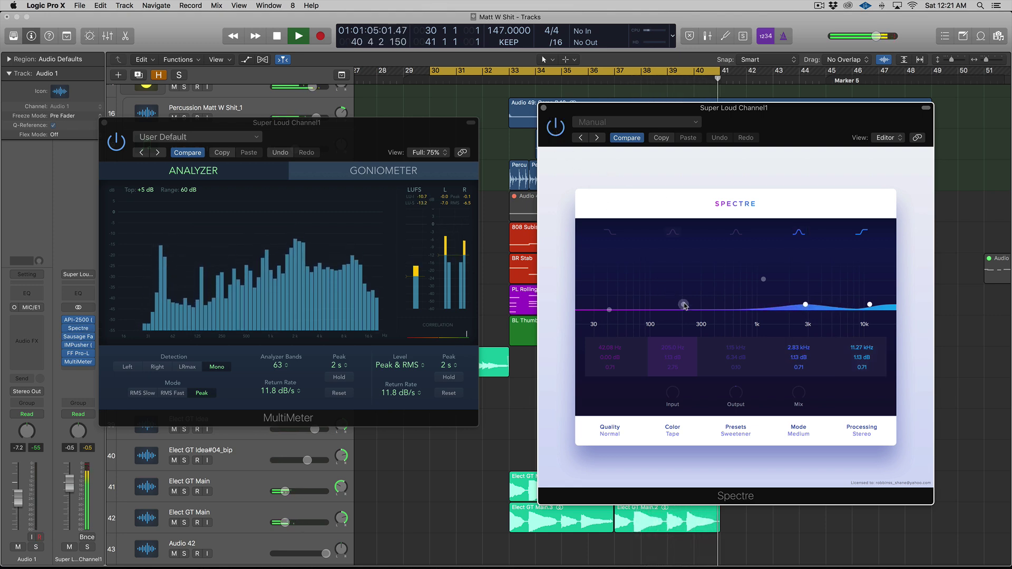
key("space")
Step: Set Spectre's mode to Aggressive and audition the mix
left_click(799, 431)
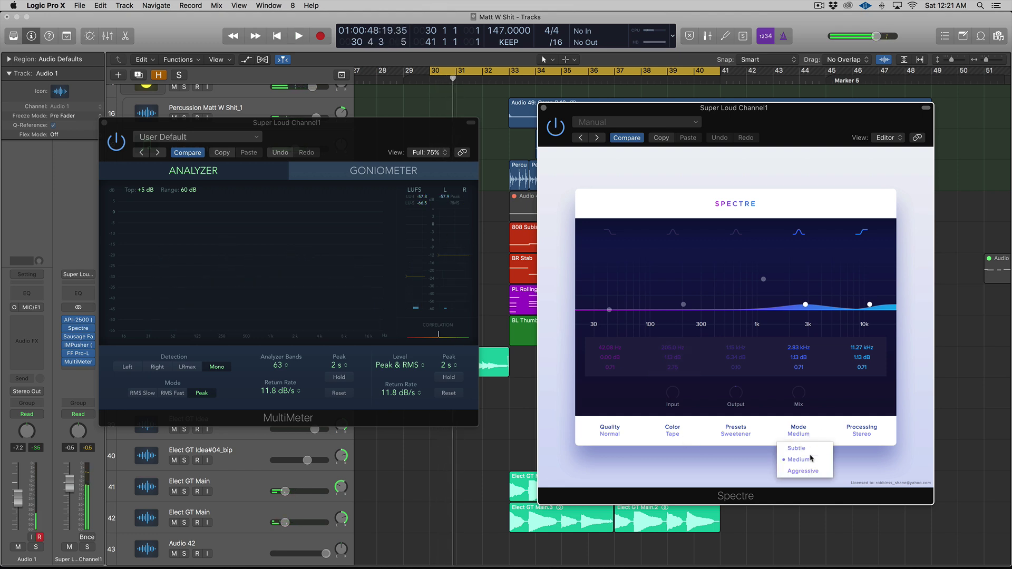
left_click(803, 471)
left_click(511, 80)
key("space")
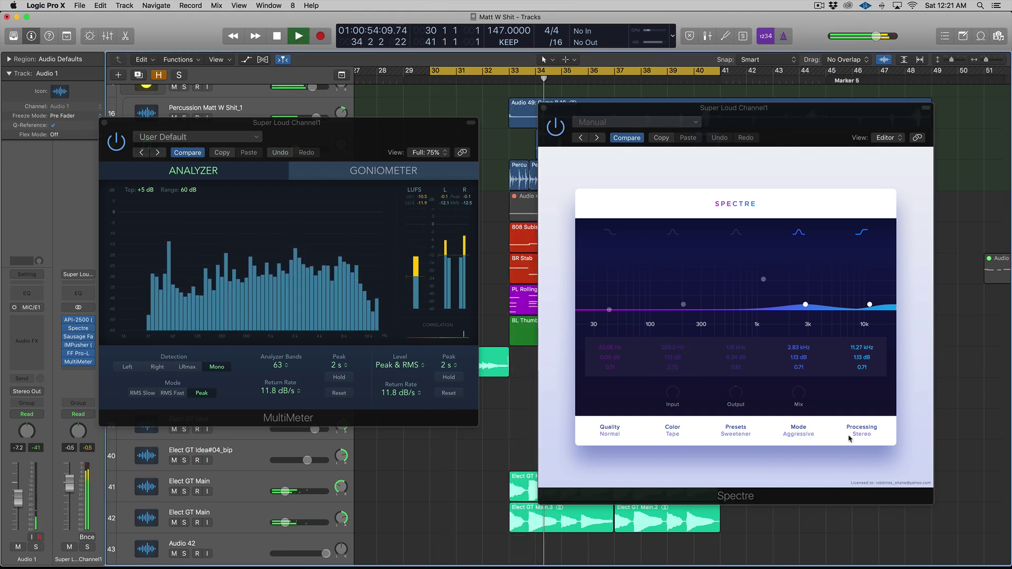
key("space")
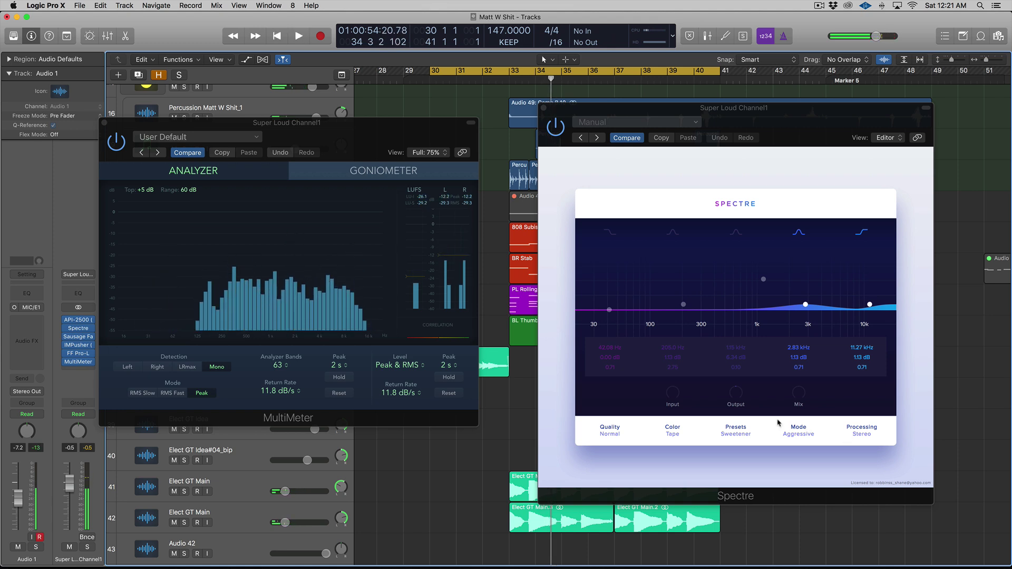
Step: Set Spectre's mode to Subtle and open its color choices
left_click(810, 435)
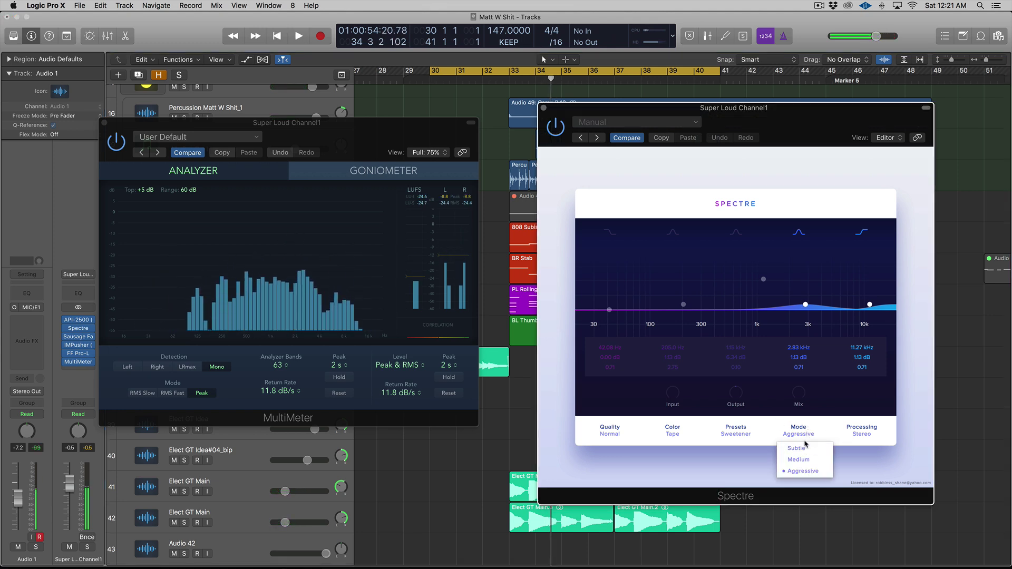
left_click(805, 447)
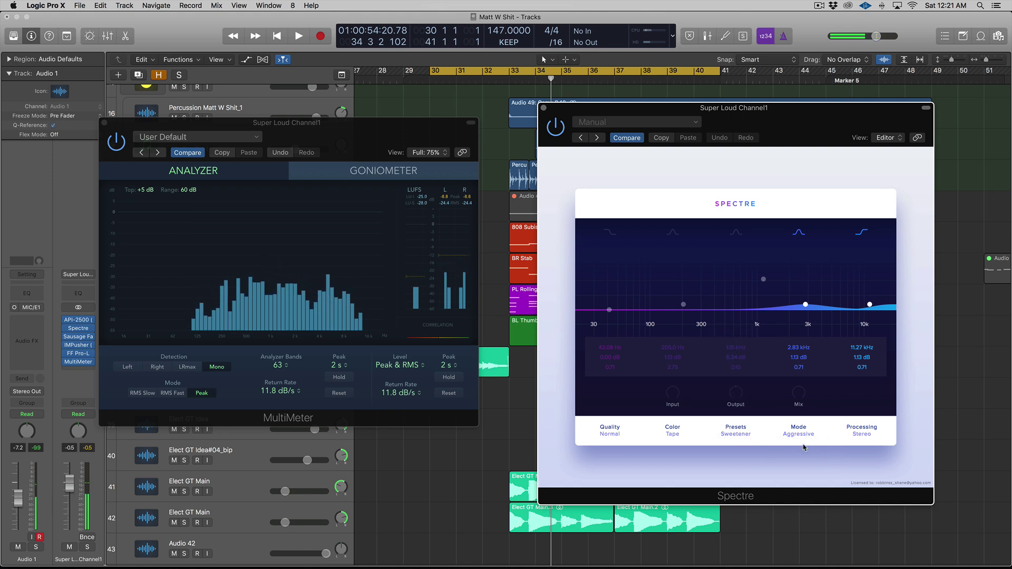
left_click(801, 433)
left_click(801, 448)
left_click(672, 433)
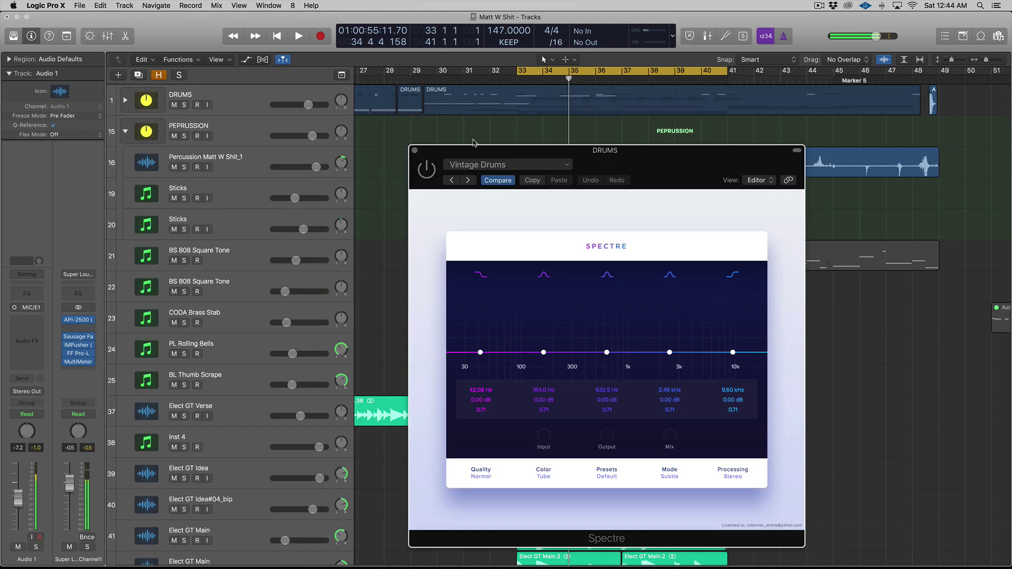
Step: Select the main DRUMS region and turn on Spectre on the DRUMS track
left_click(490, 111)
left_click(430, 177)
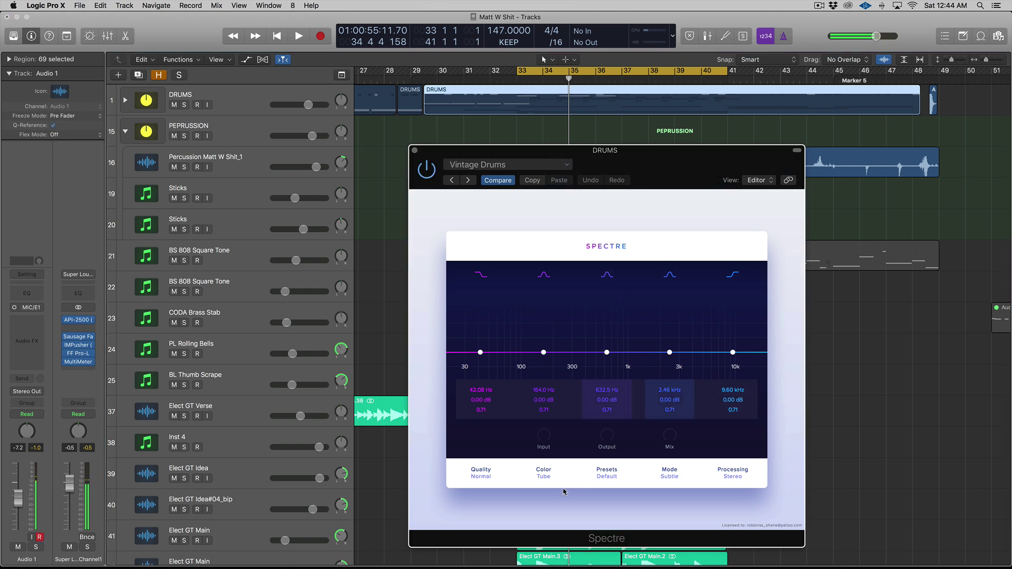
Step: Set the drums' Spectre color to Class B and its processing to Mid, leaving the mode on Subtle
left_click(543, 477)
left_click(561, 420)
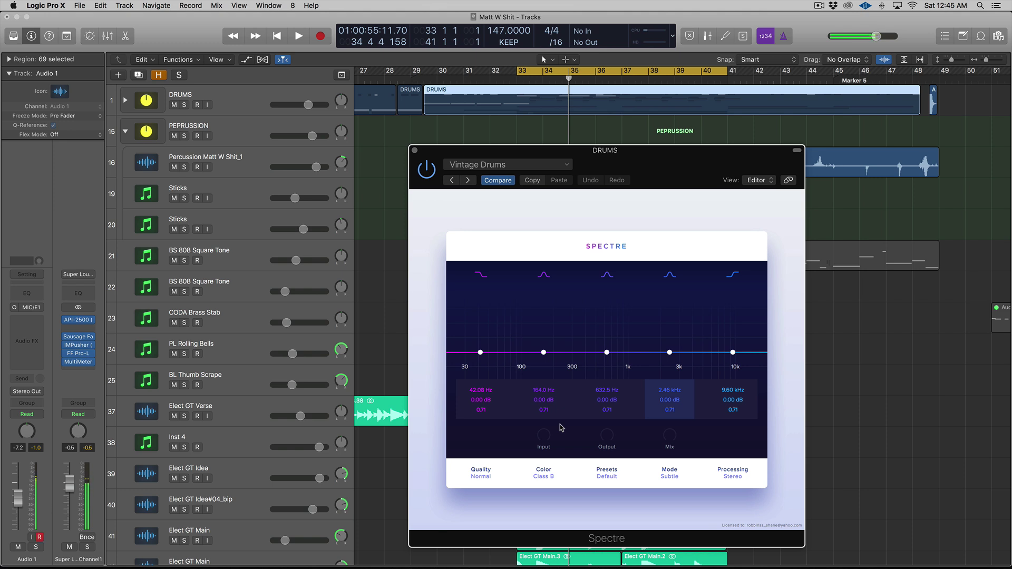
left_click(663, 477)
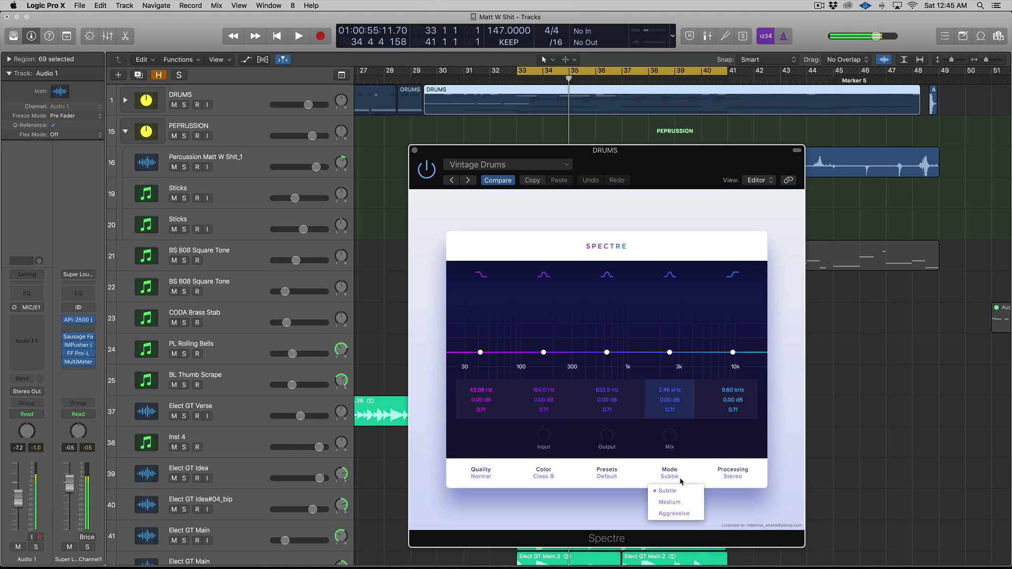
left_click(692, 476)
left_click(733, 477)
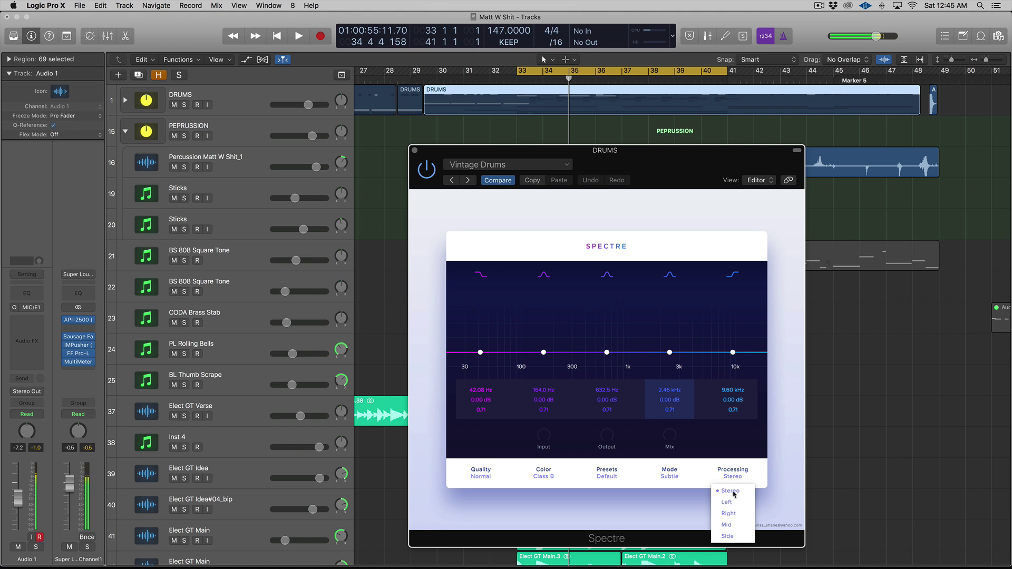
left_click(728, 525)
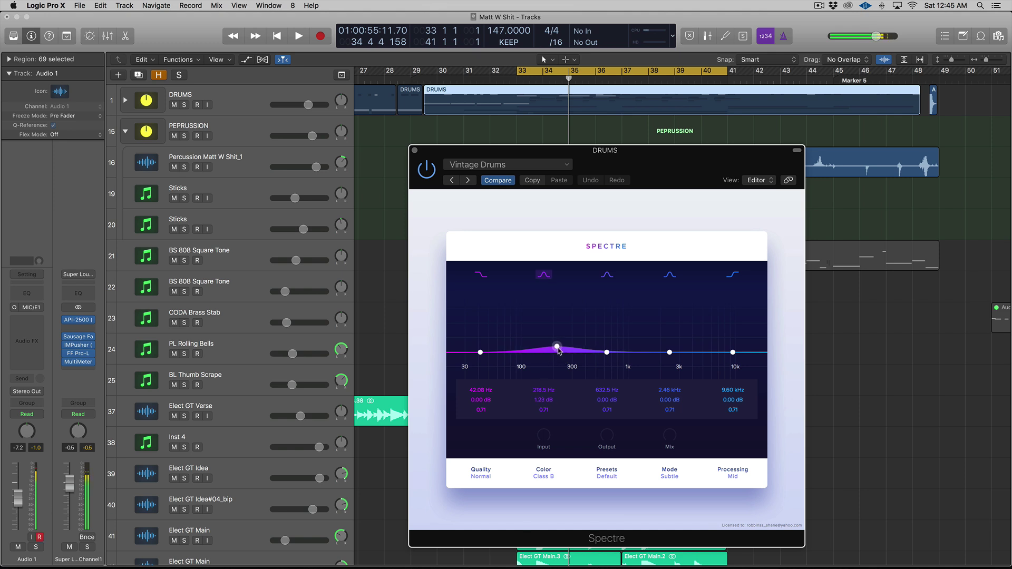
Step: Boost the second band to 1.23 dB at 216.2 Hz and the third to 1.13 dB at 646.0 Hz, and reduce the mix during playback
left_click_drag(606, 353, 608, 348)
key("space")
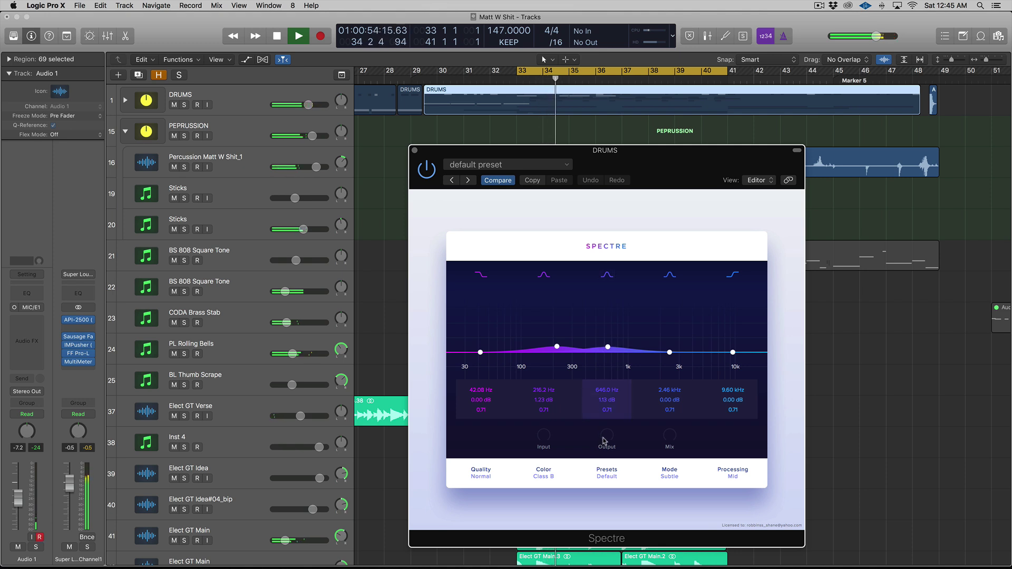
mouse_move(669, 428)
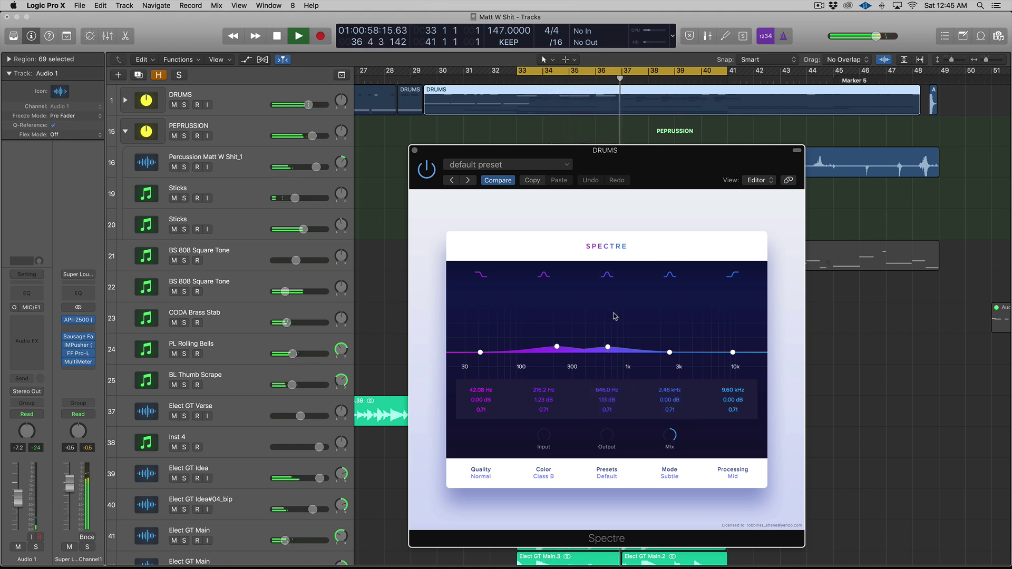
left_click(184, 105)
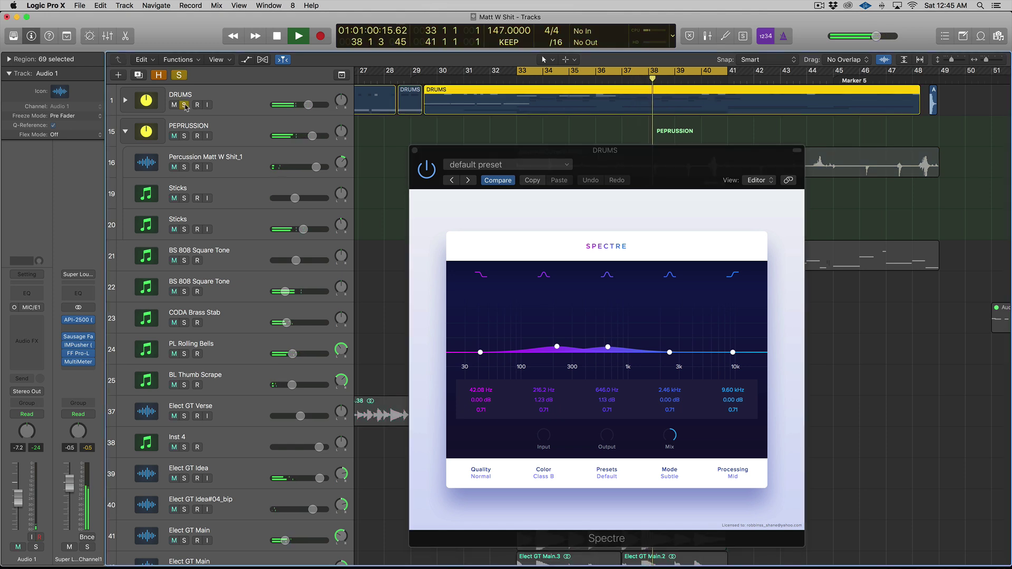
left_click(185, 105)
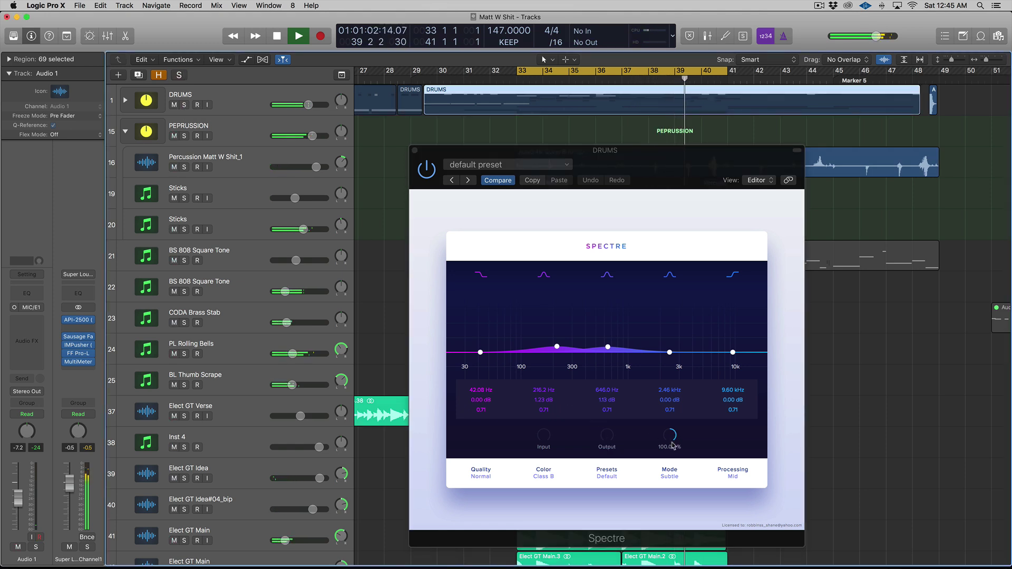
left_click_drag(673, 446, 672, 472)
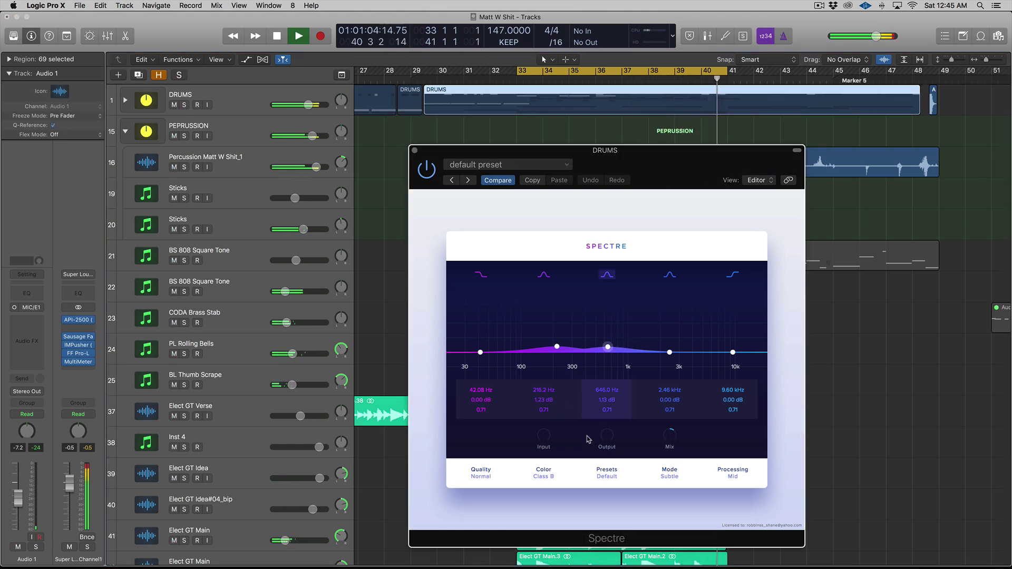
Step: Set Spectre's mode to Aggressive, the fourth band to 3.15 kHz at 2.56 dB and the third to 860.7 Hz at 0 dB
left_click(675, 477)
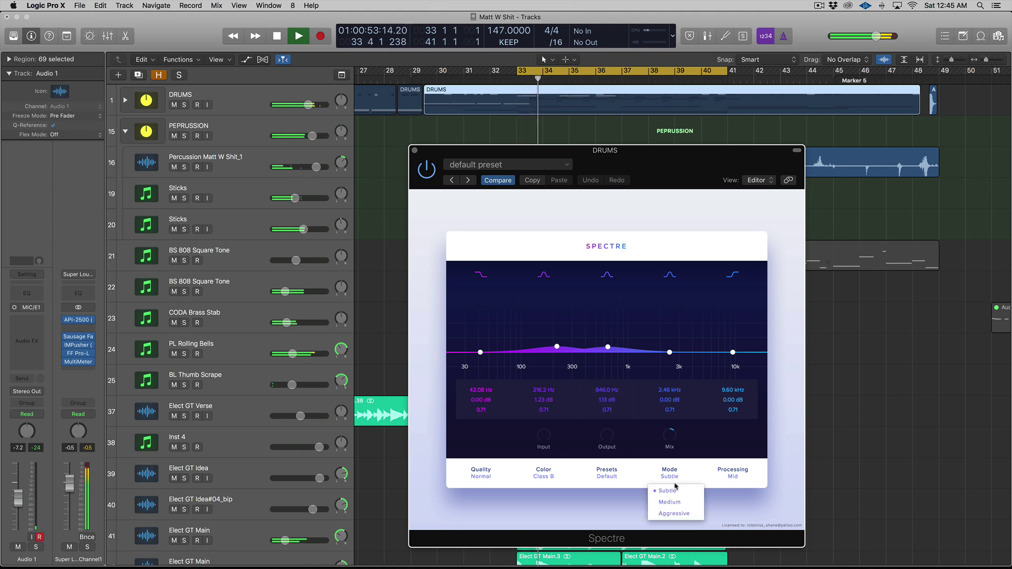
left_click(677, 514)
left_click_drag(608, 347, 682, 340)
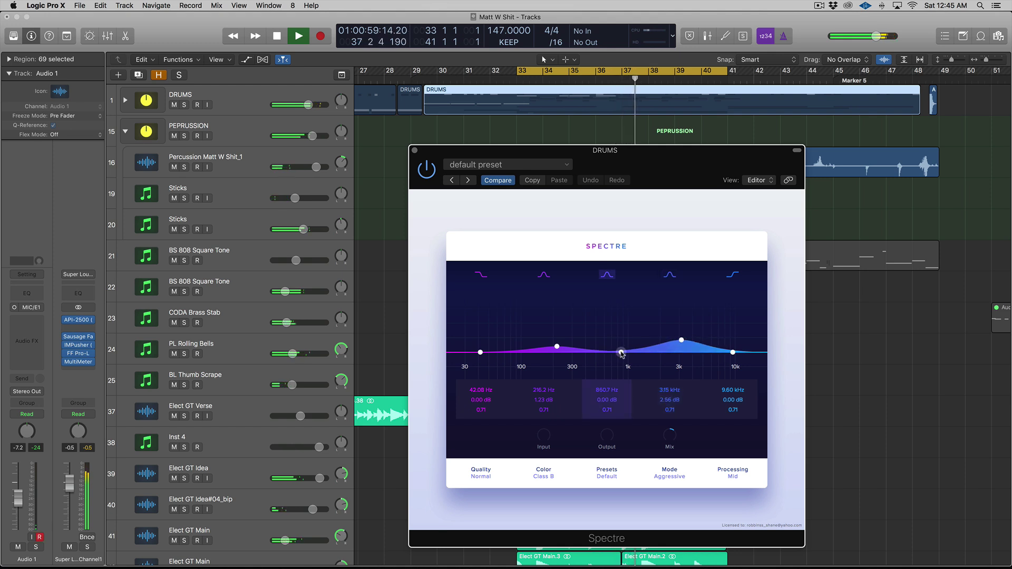
Step: Toggle the fourth band off and on, then set it to 3.18 kHz at 1.23 dB and the high shelf to 0.31 dB
double_click(682, 344)
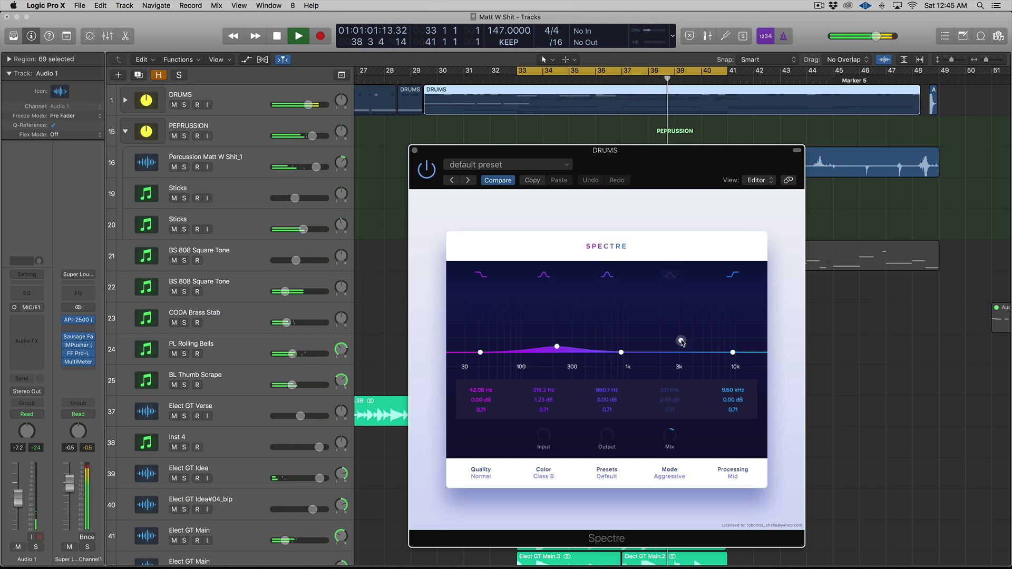
left_click(668, 277)
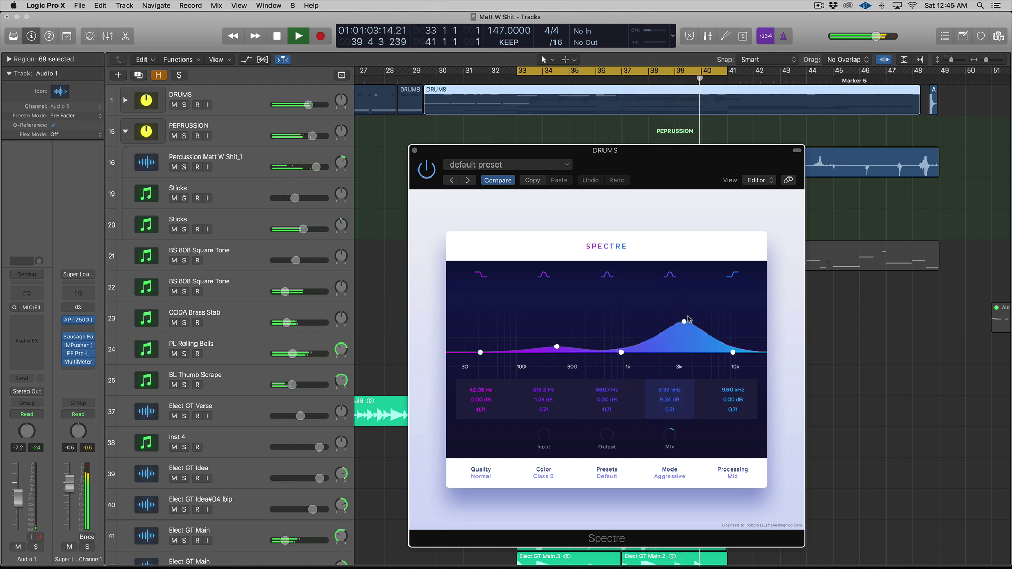
left_click_drag(684, 322, 683, 347)
key("space")
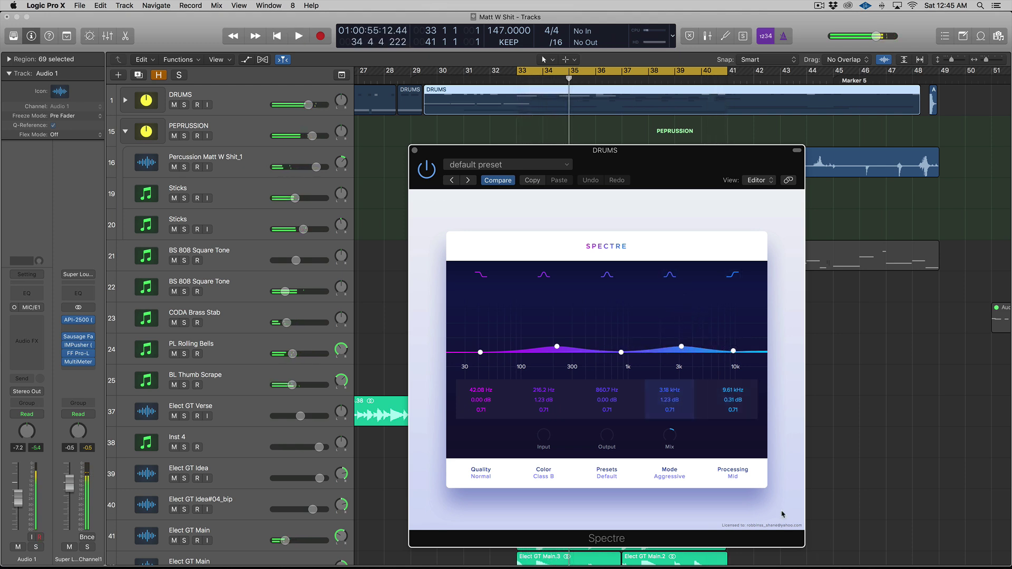
Step: Set Spectre's processing to Side, the fourth band to 3.25 kHz at 0.41 dB and the high shelf to 8.02 kHz at 3.48 dB
left_click(734, 476)
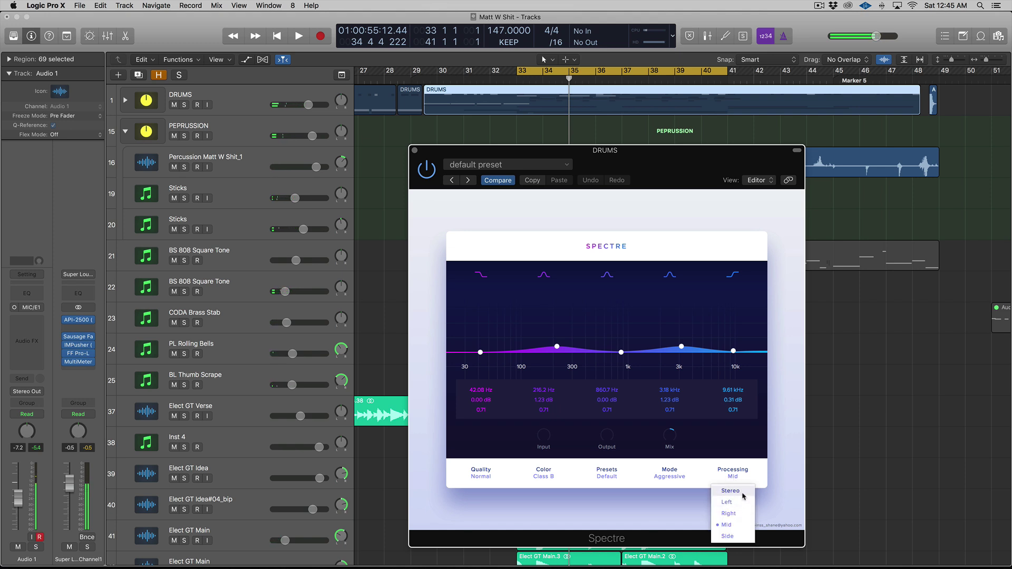
left_click(728, 536)
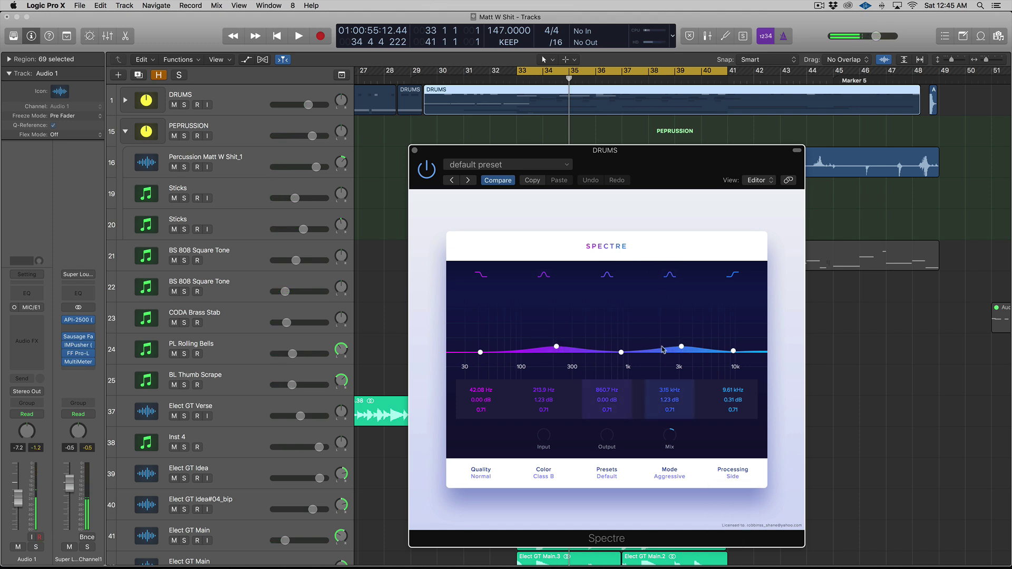
left_click_drag(677, 348, 724, 337)
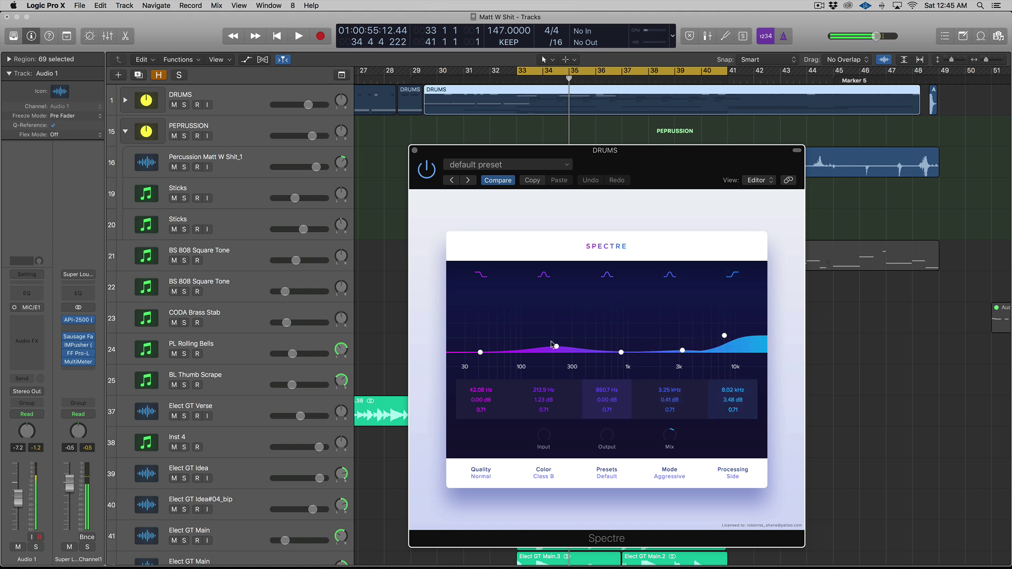
Step: During playback, set Spectre's mode to Medium, the input to -2.53 dB and the high shelf to 3.22 kHz at 1.53 dB
key("space")
left_click(670, 477)
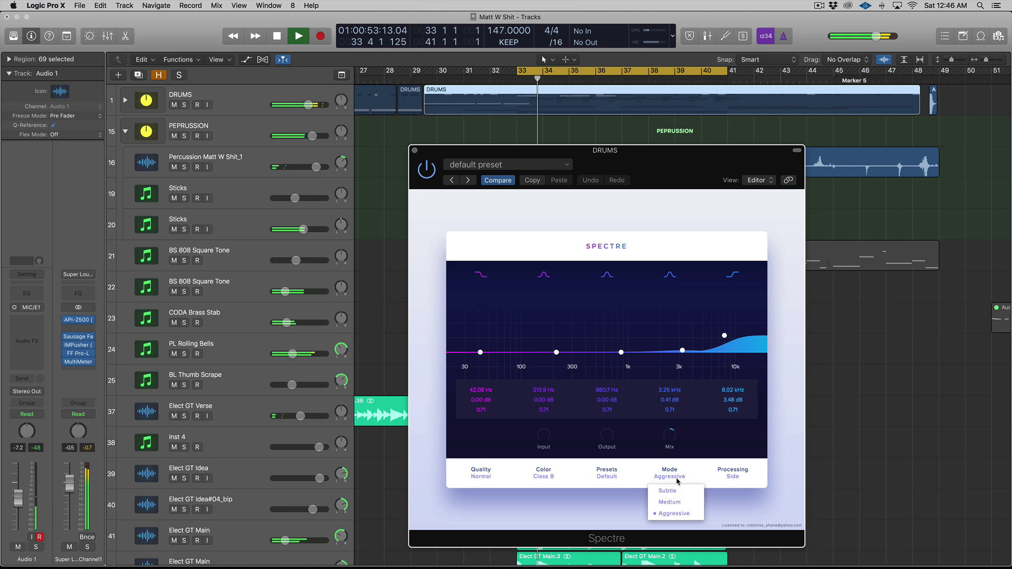
left_click(672, 498)
left_click_drag(724, 336, 681, 341)
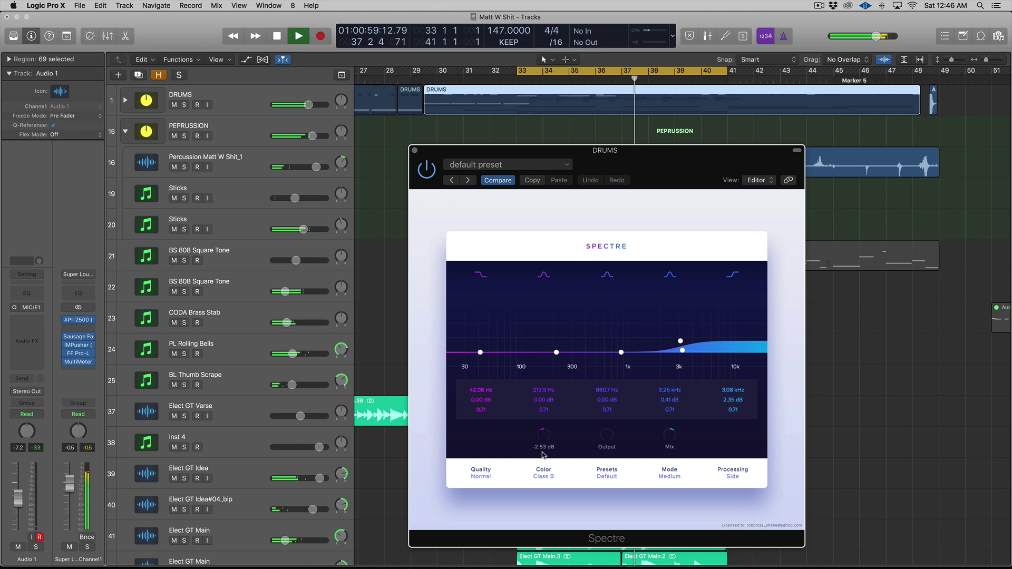
left_click_drag(680, 341, 683, 346)
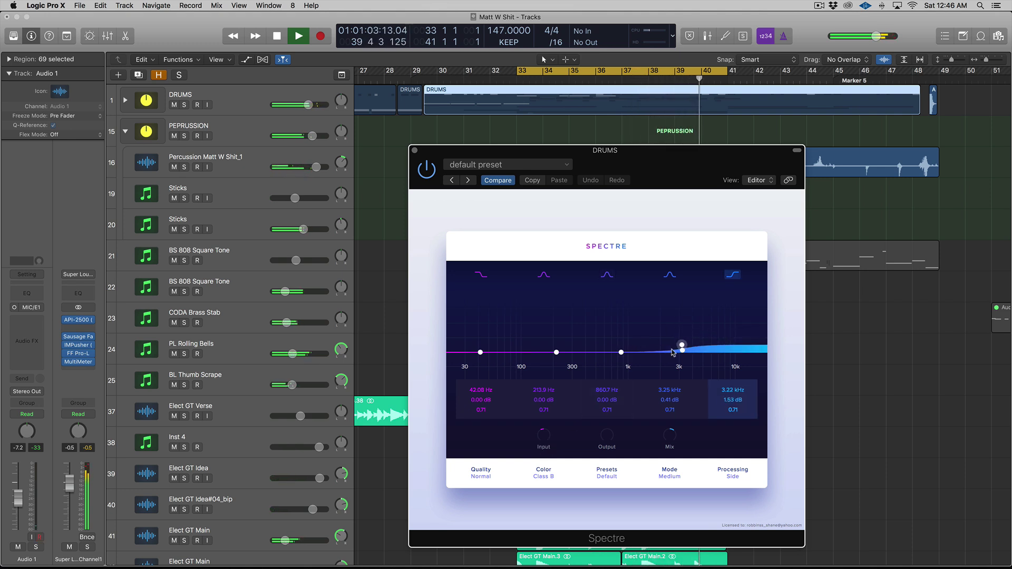
left_click_drag(486, 354, 662, 338)
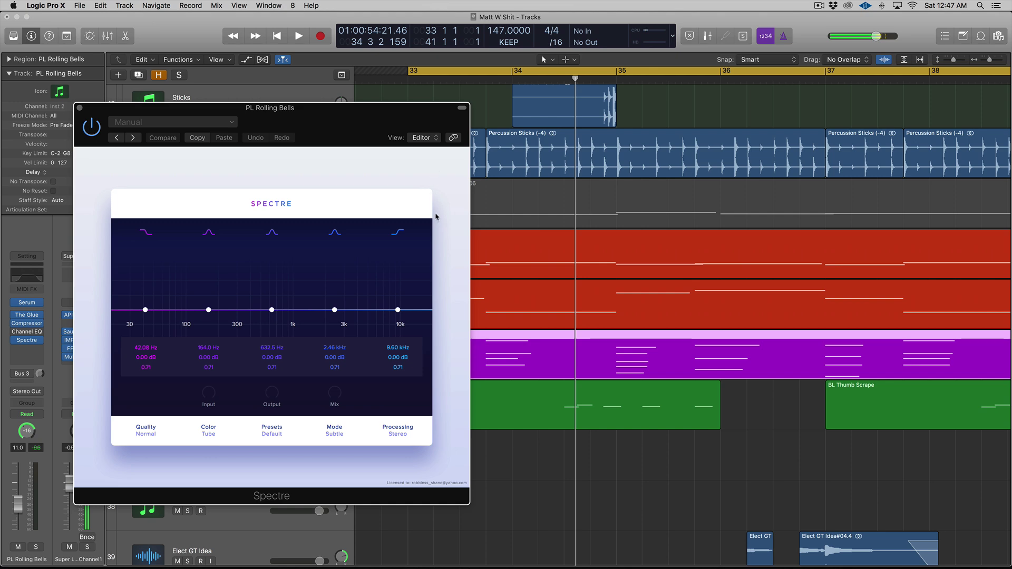
Step: Solo the PL Rolling Bells region, move the Spectre window clear of the regions and audition the bells
left_click(516, 338)
key("ctrl+s")
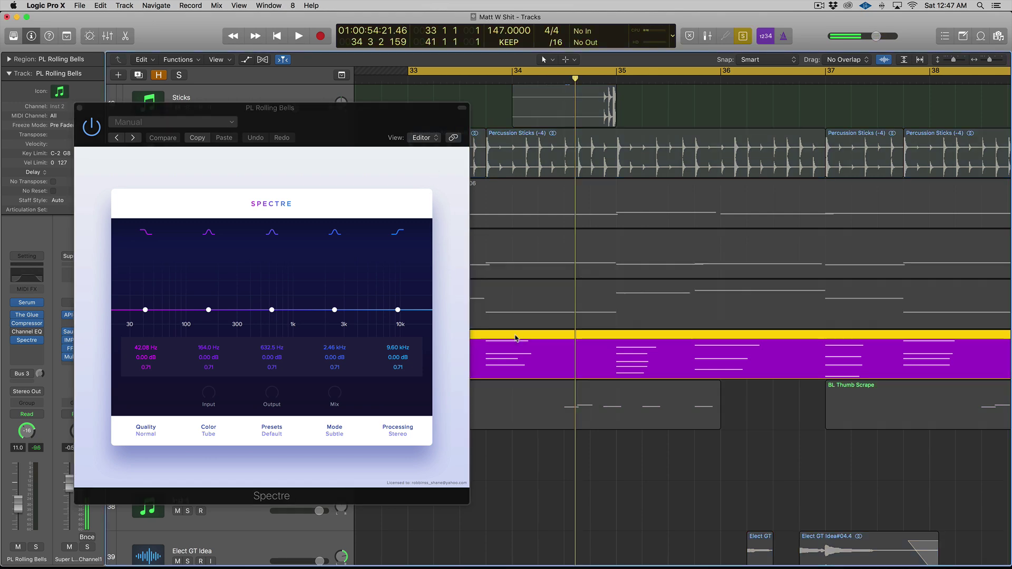
left_click_drag(260, 112, 206, 106)
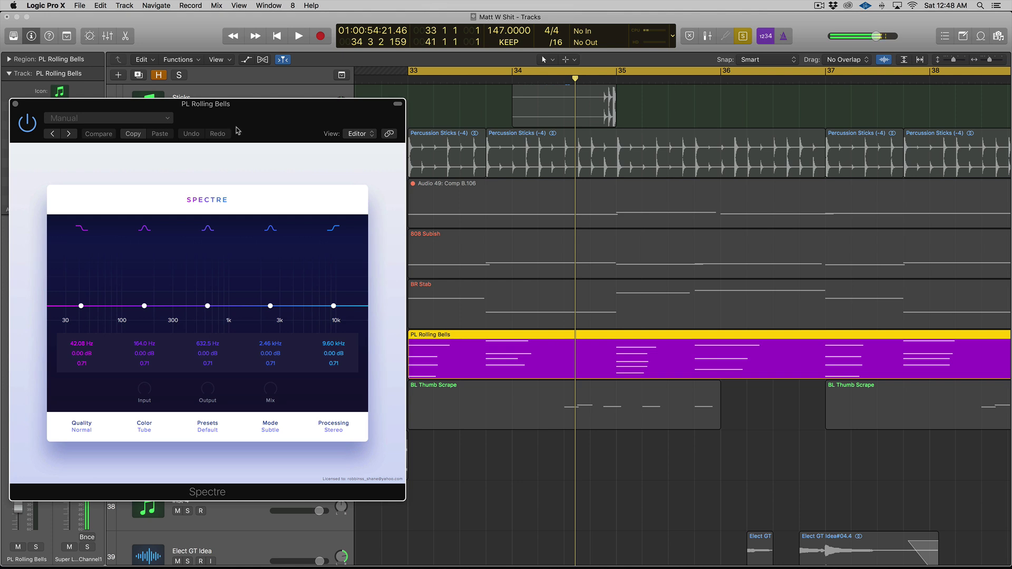
key("space")
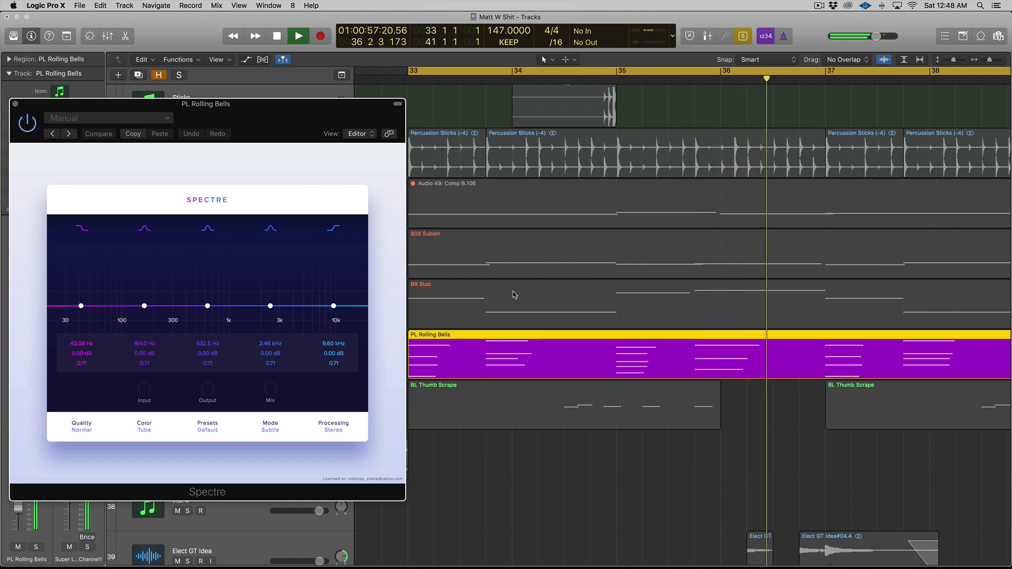
key("space")
Step: Set the bells' Spectre color to Diode and boost 869.9 Hz by 2.05 dB, 3.05 kHz by 1.64 dB and 9.21 kHz by 4.09 dB
left_click(146, 428)
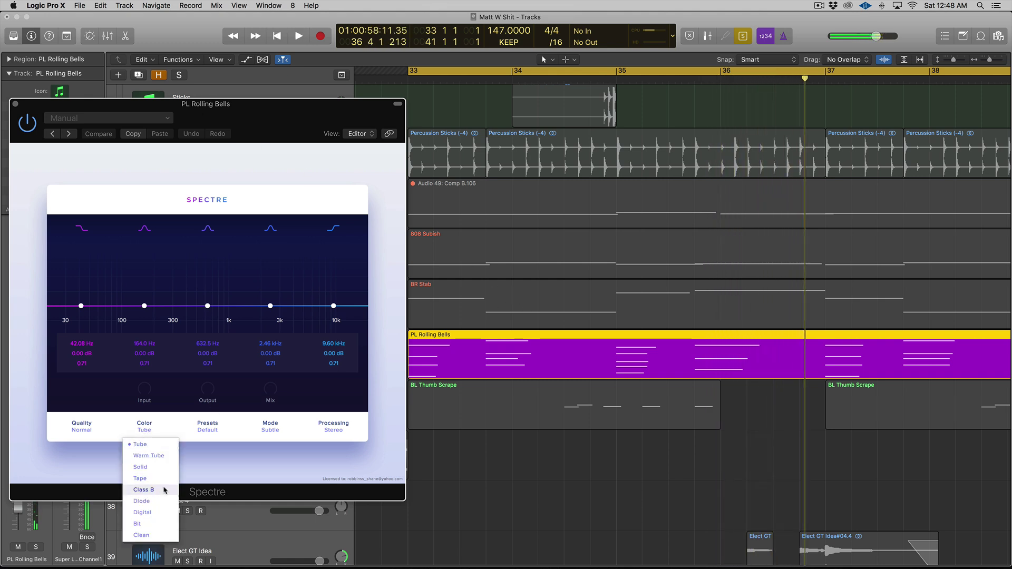
left_click(159, 502)
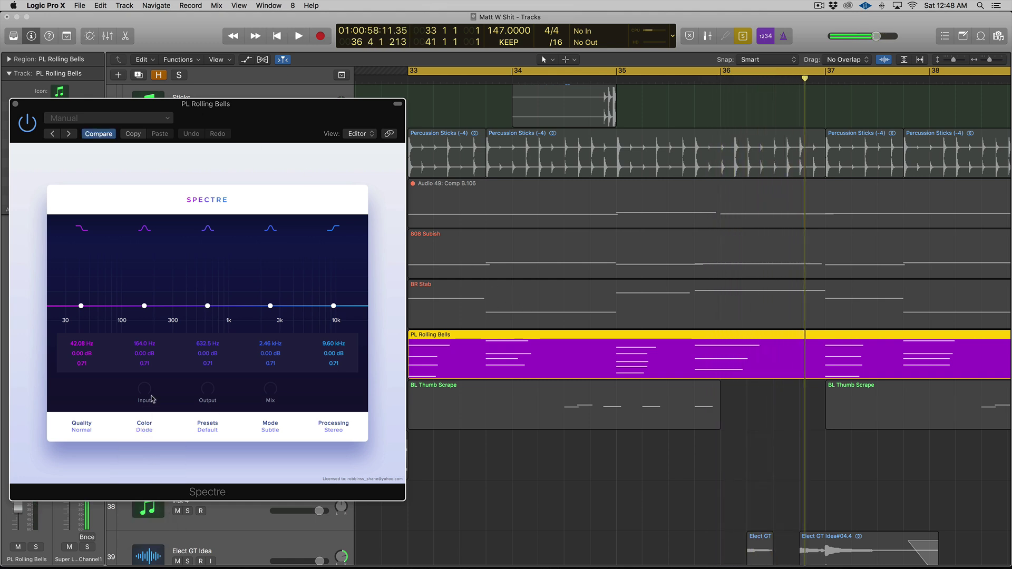
key("space")
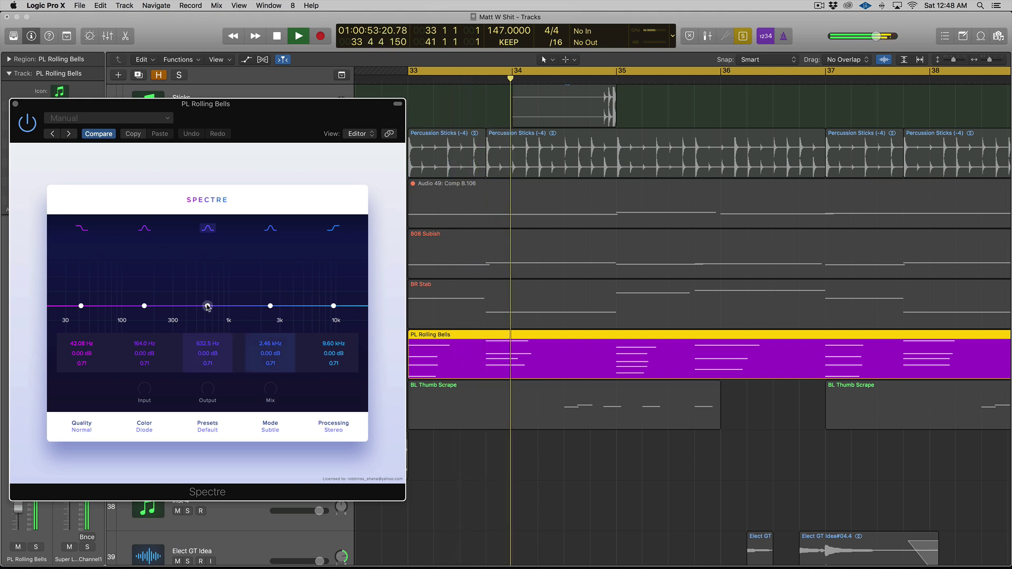
mouse_move(208, 307)
left_mouse_down()
mouse_move(235, 270)
mouse_move(267, 253)
mouse_move(243, 285)
mouse_move(279, 282)
mouse_move(224, 290)
mouse_move(332, 286)
mouse_move(222, 296)
left_mouse_up()
left_click(334, 306)
mouse_move(206, 395)
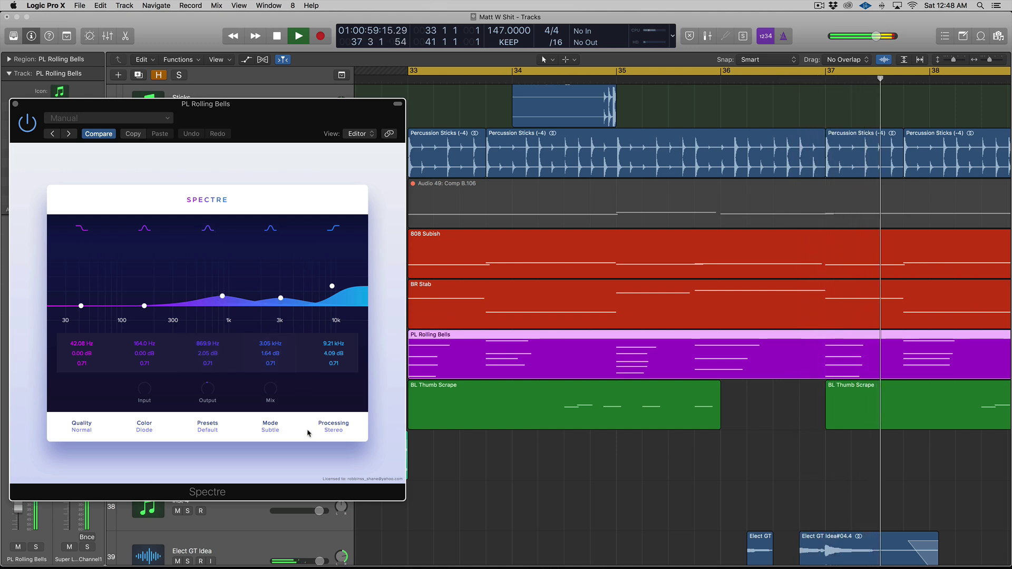
Step: Check the mode choices, solo the bells again and set Spectre's processing to Side
left_click(271, 427)
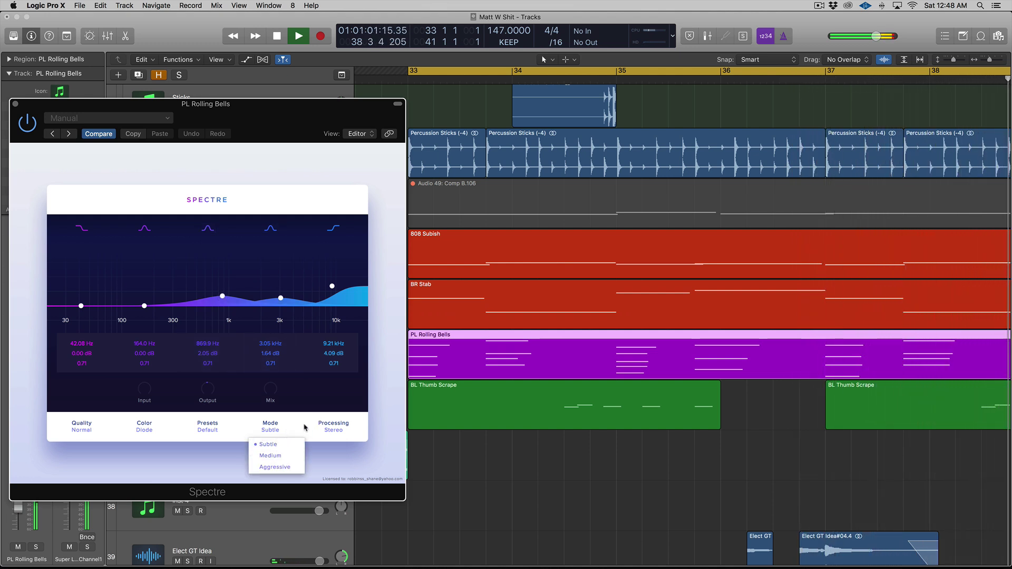
left_click(305, 427)
key("ctrl+s")
key("space")
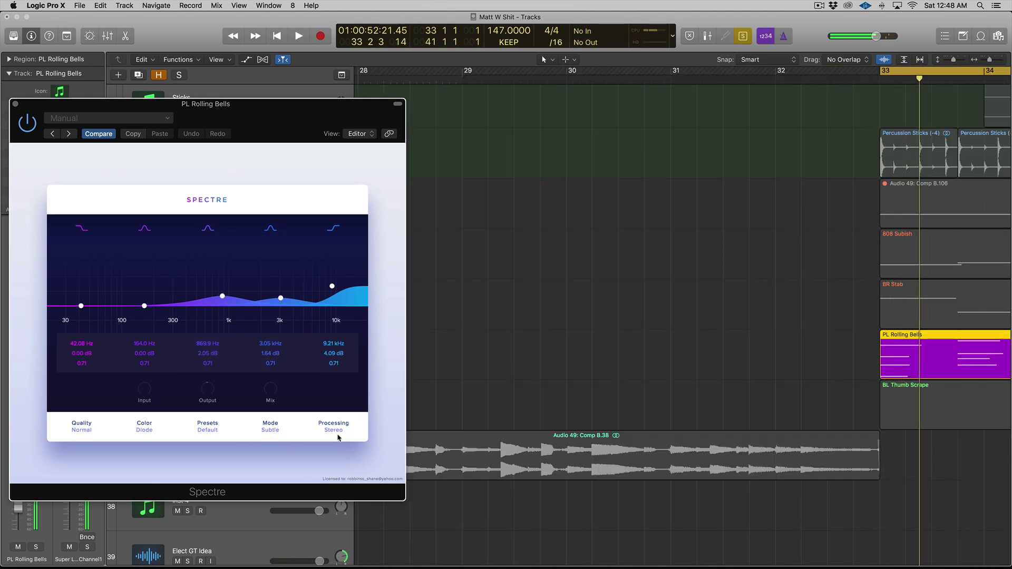
left_click(339, 431)
left_click(341, 490)
Step: While auditioning playback, set the bells' high shelf to 6.91 kHz at 5.93 dB
key("space")
mouse_move(332, 286)
left_mouse_down()
mouse_move(318, 222)
mouse_move(322, 276)
left_mouse_up()
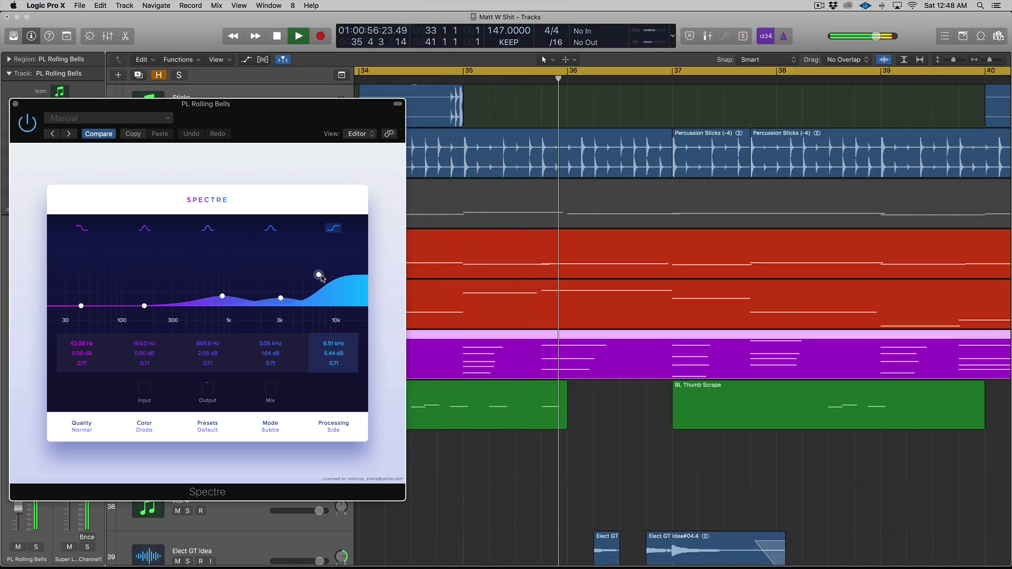
left_click_drag(321, 274, 318, 277)
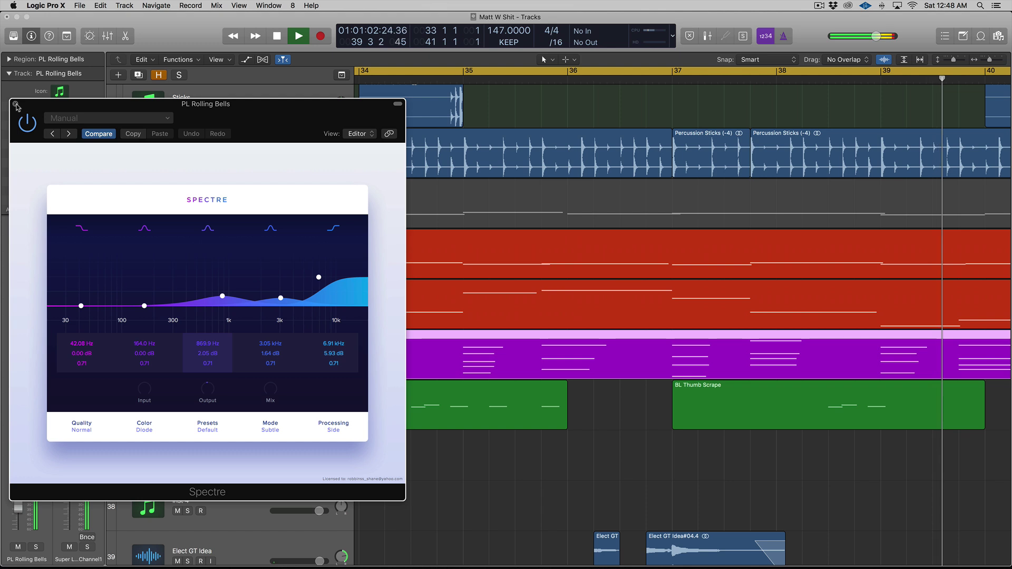
Step: Close the bells' Spectre, stop playback, and select and solo the BS 808 Square Tone track holding the 808 Subish region
left_click(15, 104)
key("space")
left_click(224, 306)
left_click(228, 240)
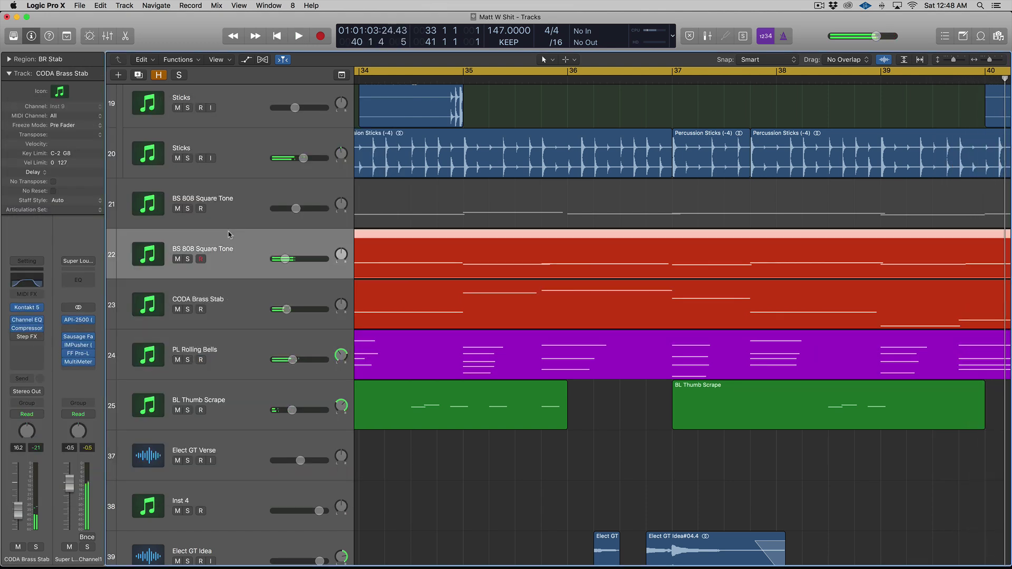
key("ctrl+s")
Step: Insert a stereo Spectre in an empty effect slot of the BS 808 Square Tone track
left_click(22, 341)
mouse_move(46, 361)
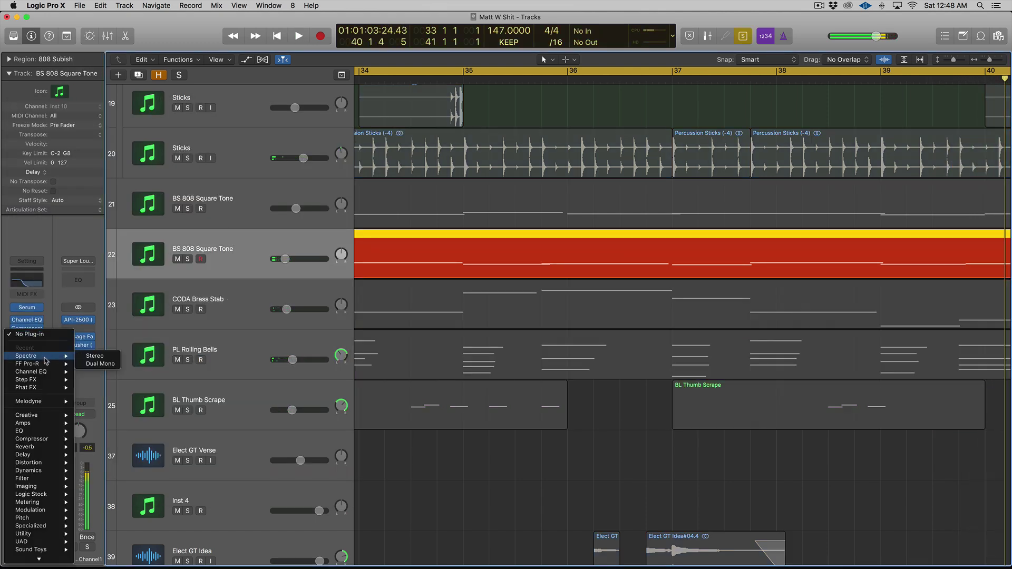
left_click(94, 356)
scroll(606, 179, "down", 5)
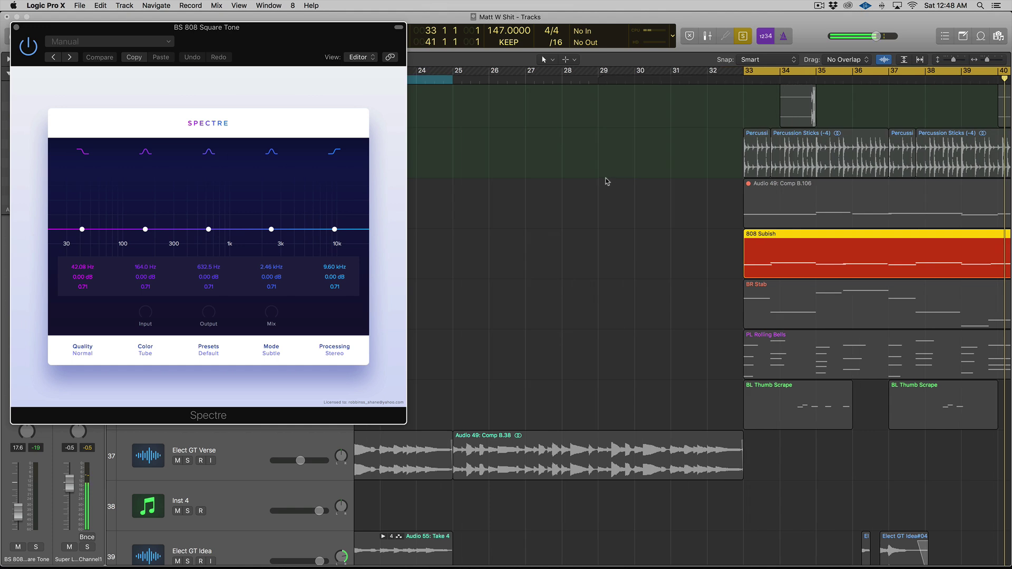
Step: Set the 808 Spectre's color to Digital and boost the middle bell band to 2.28 kHz at 12.00 dB
left_click_drag(295, 27, 459, 41)
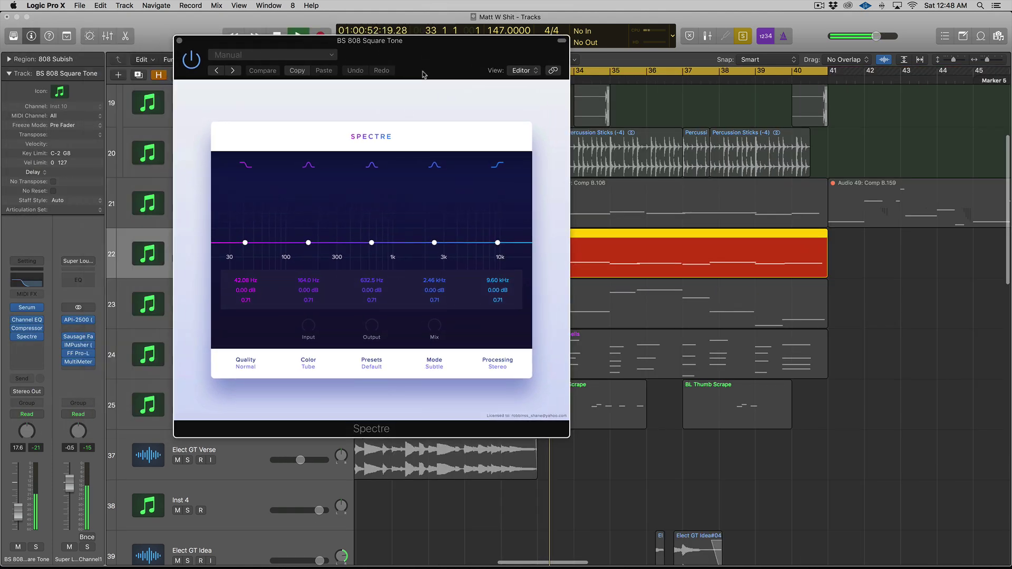
left_click(310, 369)
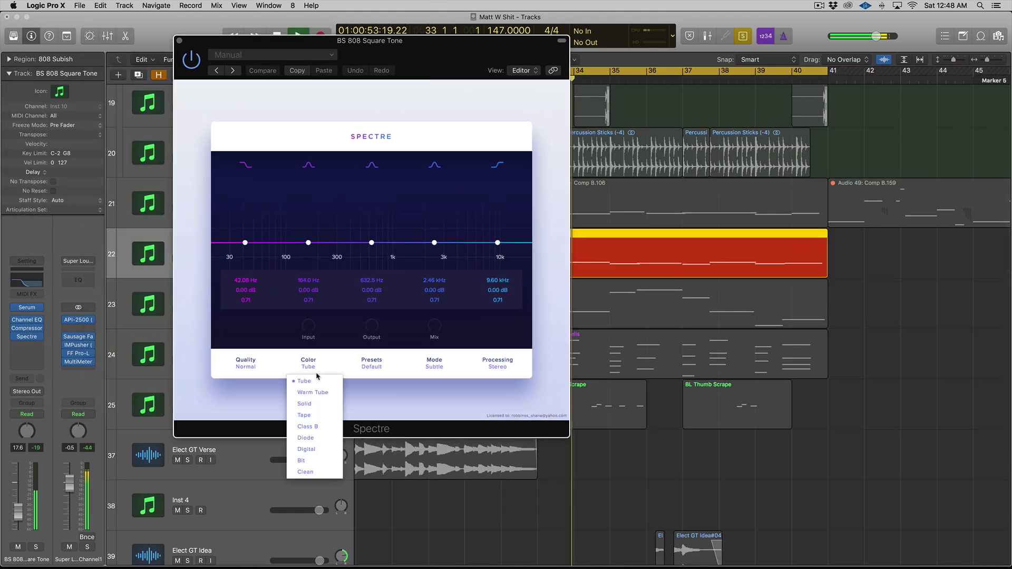
left_click(327, 449)
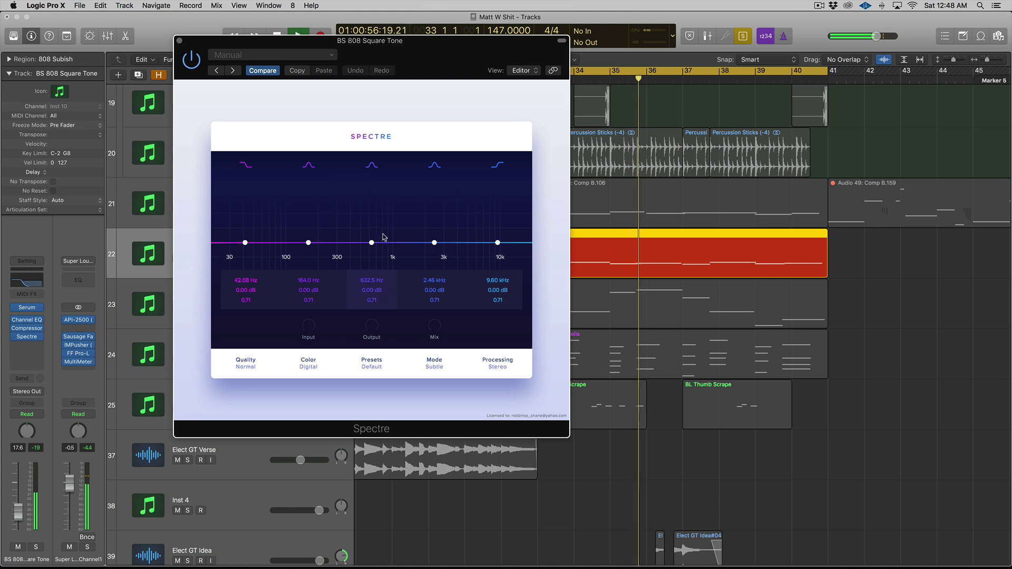
left_click_drag(372, 242, 432, 171)
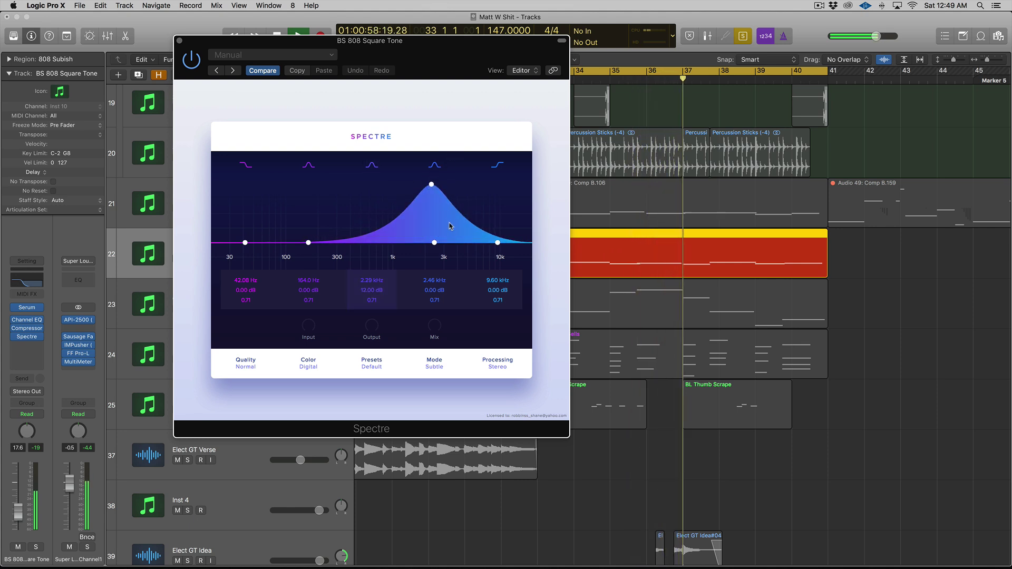
Step: Set the mode to Aggressive and shape the three bell bands to 258.3 Hz at 3.48 dB, 718.5 Hz at 4.19 dB and 1.32 kHz at 1.74 dB
left_click(436, 369)
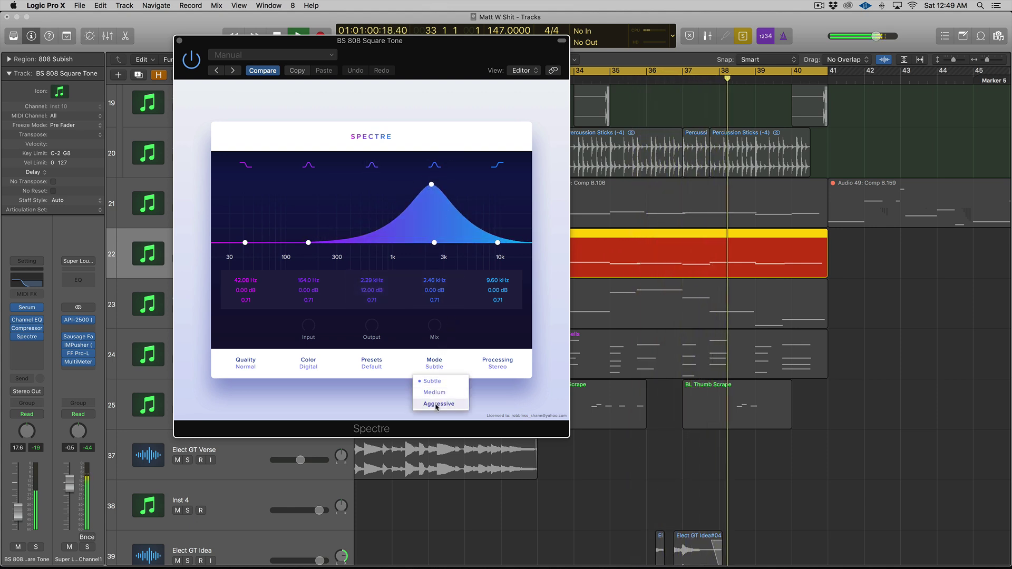
left_click(429, 404)
left_click_drag(432, 184, 400, 214)
left_click_drag(434, 243, 411, 209)
left_click_drag(308, 242, 331, 224)
left_click_drag(399, 216, 330, 226)
mouse_move(434, 326)
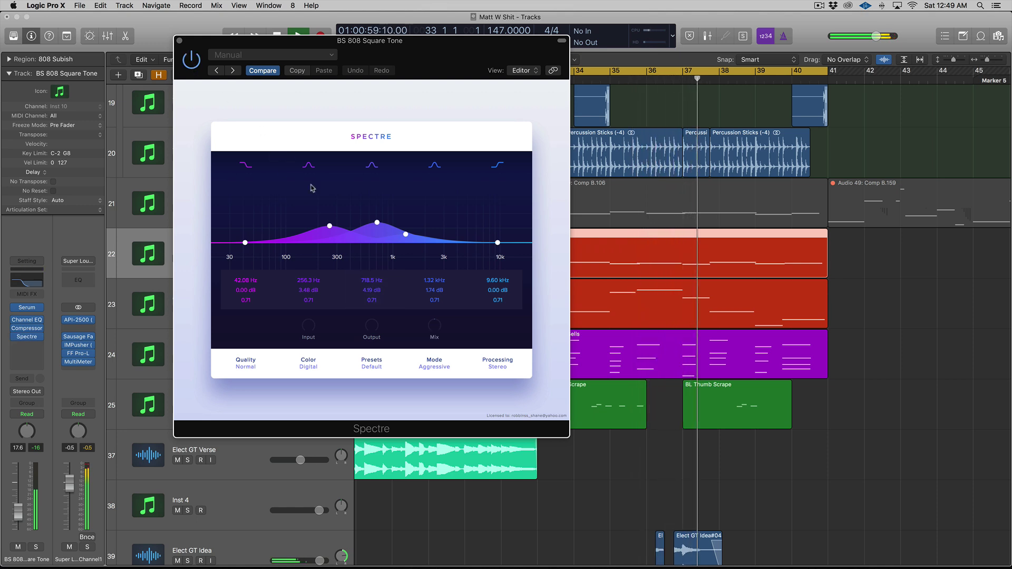
Step: Lower the second band to 2.35 dB and the third to 749.7 Hz at 2.76 dB, stop playback and solo the 808 again
left_click_drag(329, 226, 373, 231)
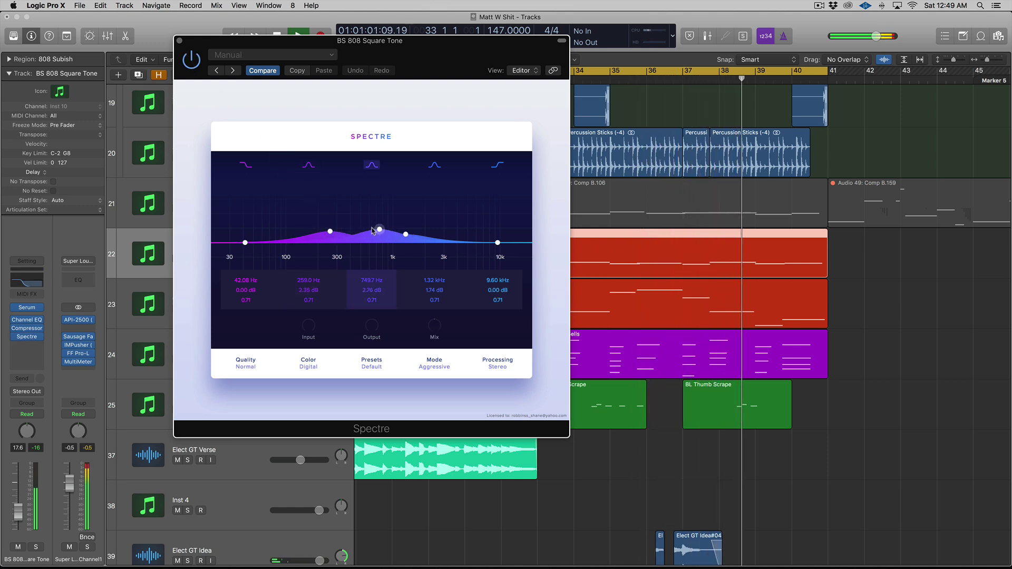
key("space")
key("ctrl+s")
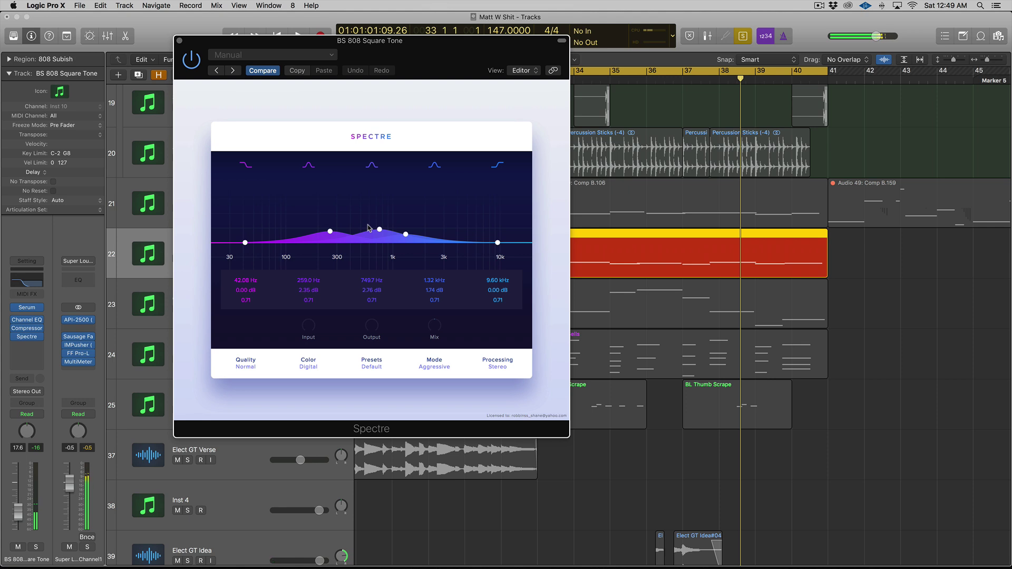
left_click(379, 229)
Step: Audition the 808 with Digital color kept, lowering the second band to 1.84 dB and raising the high shelf to 3.15 kHz at 8.90 dB
left_click(303, 368)
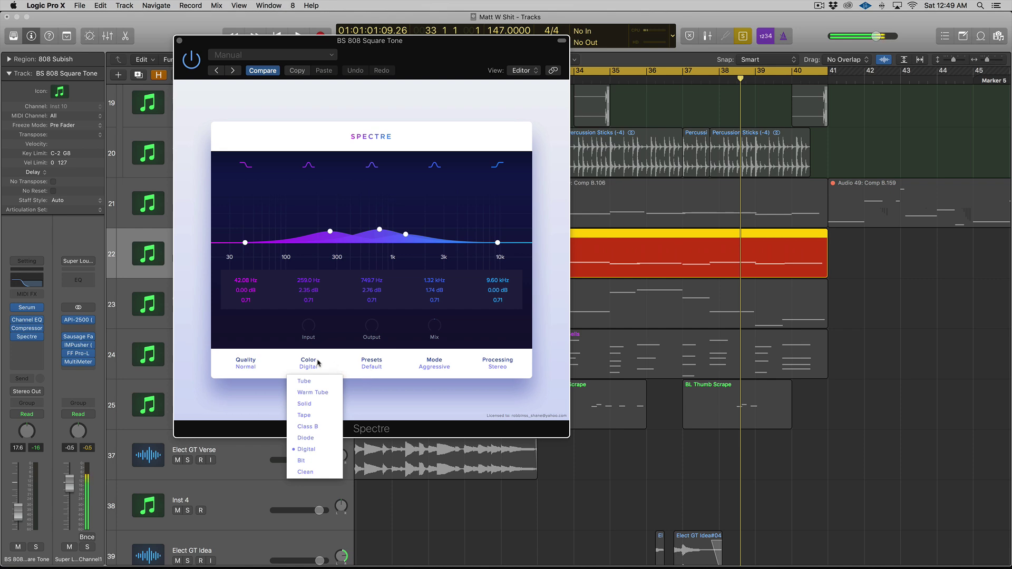
left_click_drag(274, 41, 740, 165)
key("space")
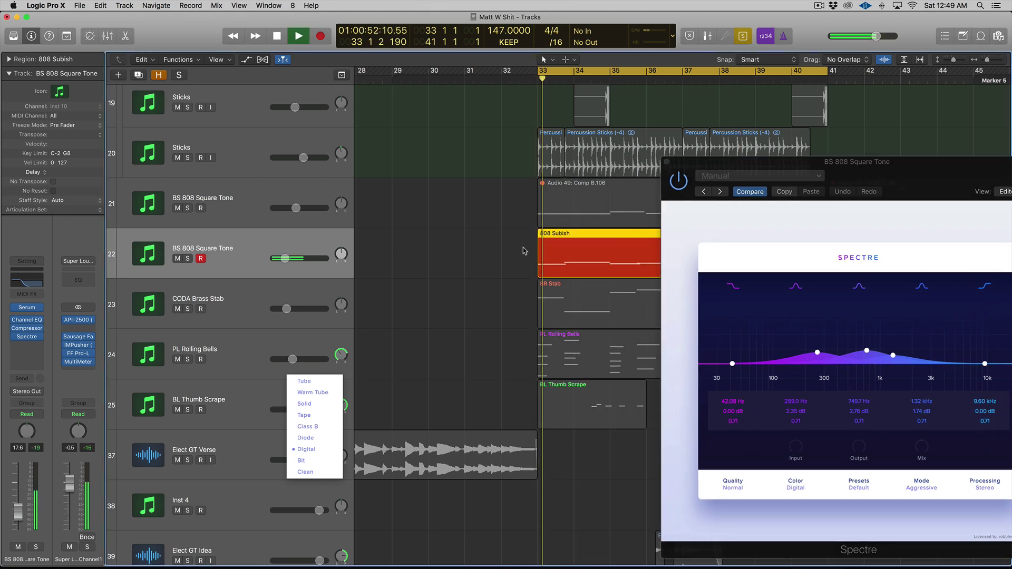
left_click_drag(803, 171, 331, 125)
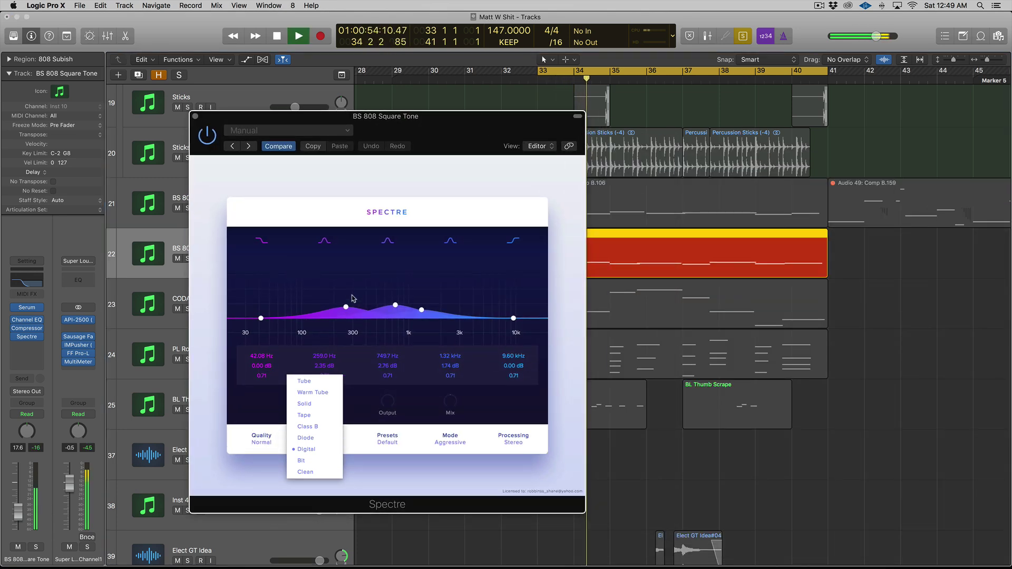
left_click(306, 450)
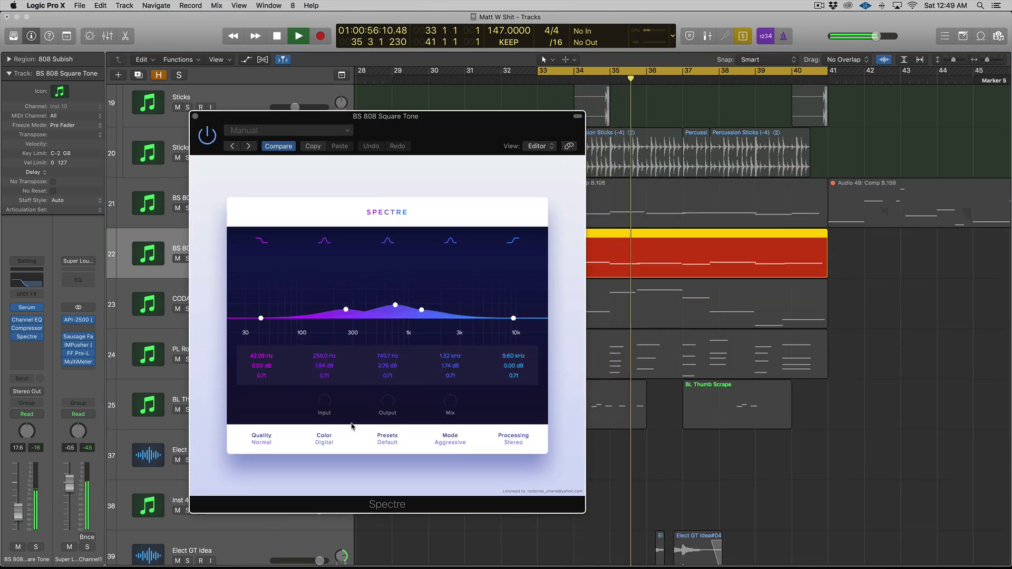
left_click_drag(513, 318, 462, 275)
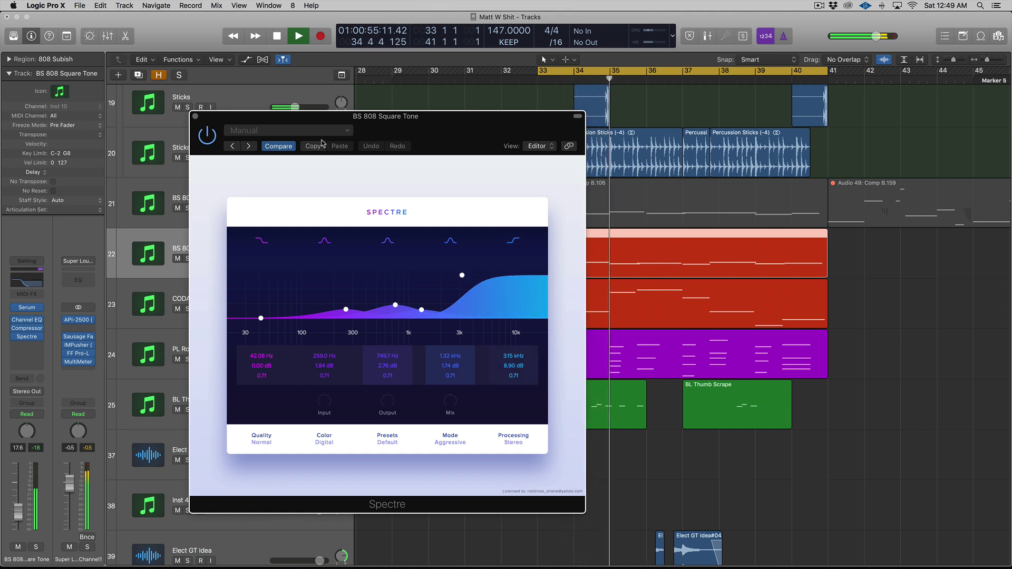
left_click_drag(334, 123, 494, 116)
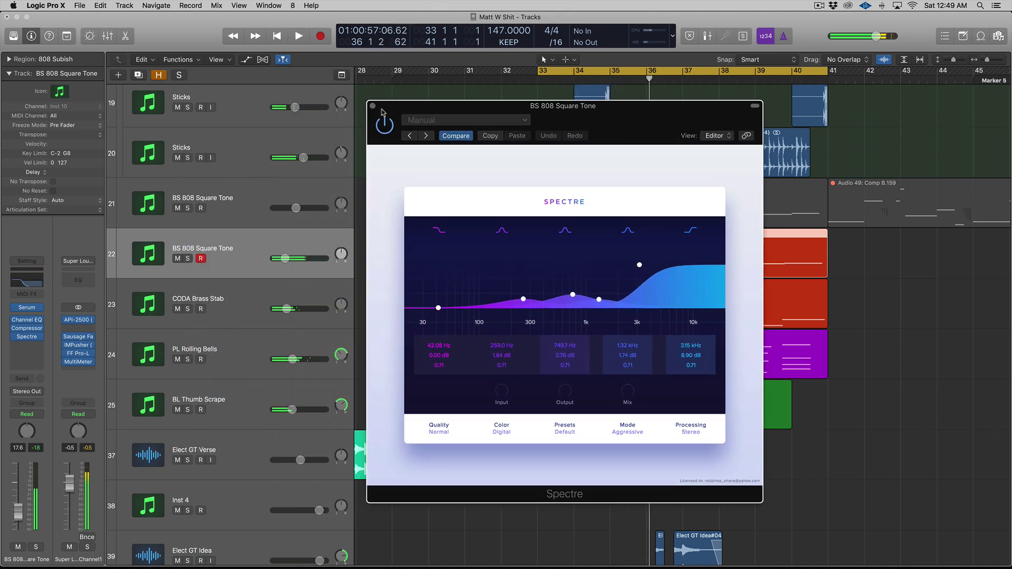